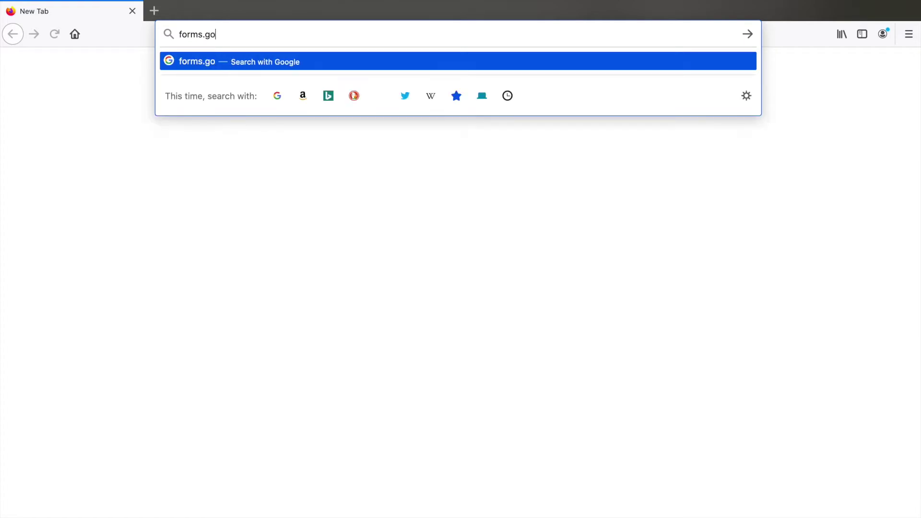
Step: Correct the typo in the forms.google.com address and load the Google Forms home page
key("BackSpace")
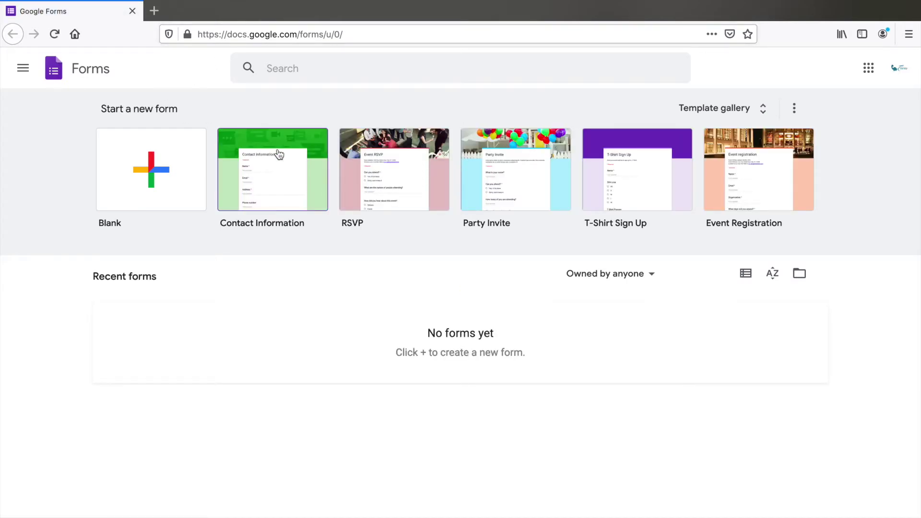
left_click(263, 175)
Step: Create a blank form titled 'Contact Us' with description 'Get in touch with us for any queries'
left_click(128, 178)
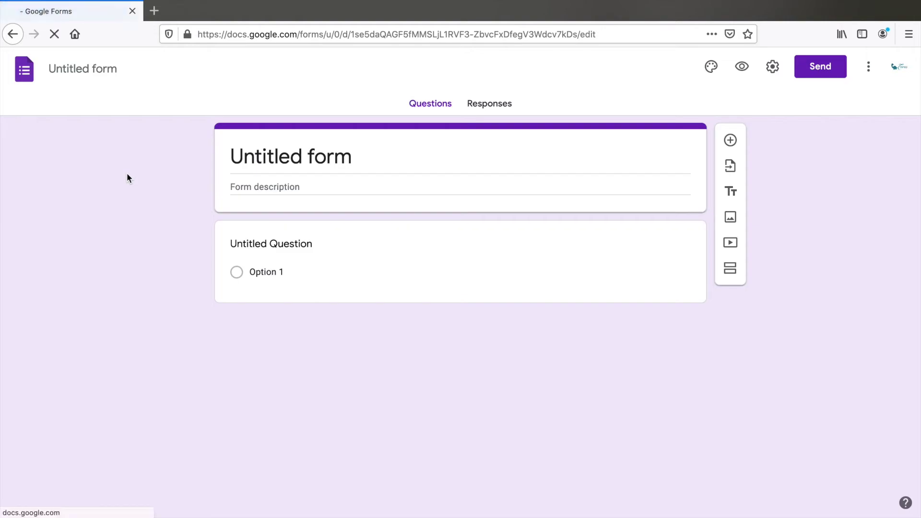
left_click(276, 152)
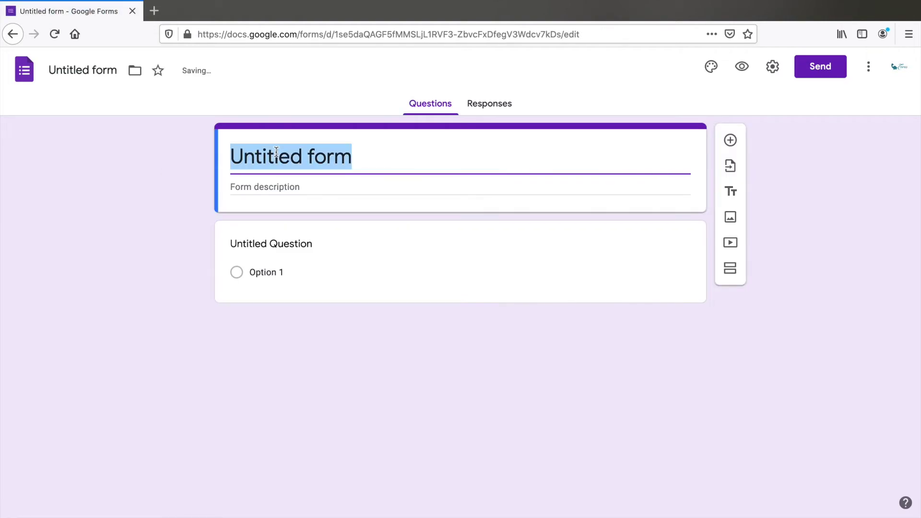
type("Contact Us")
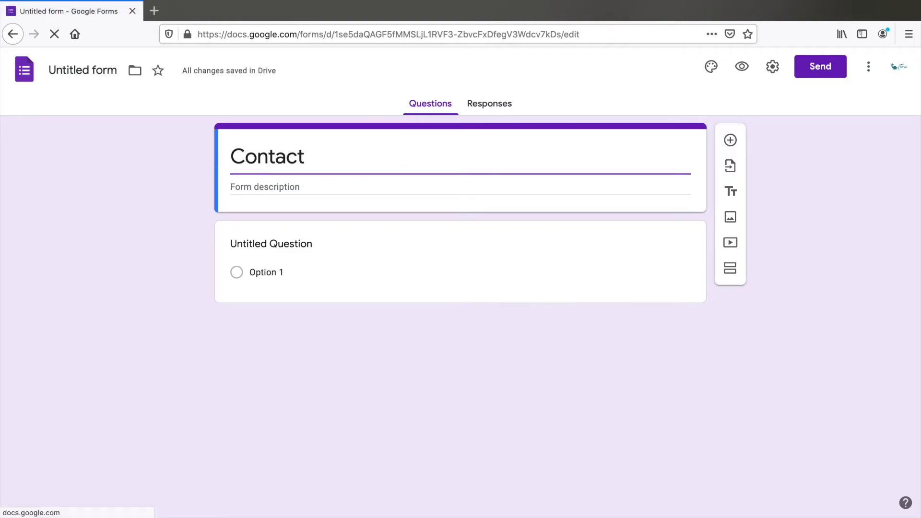
left_click(280, 189)
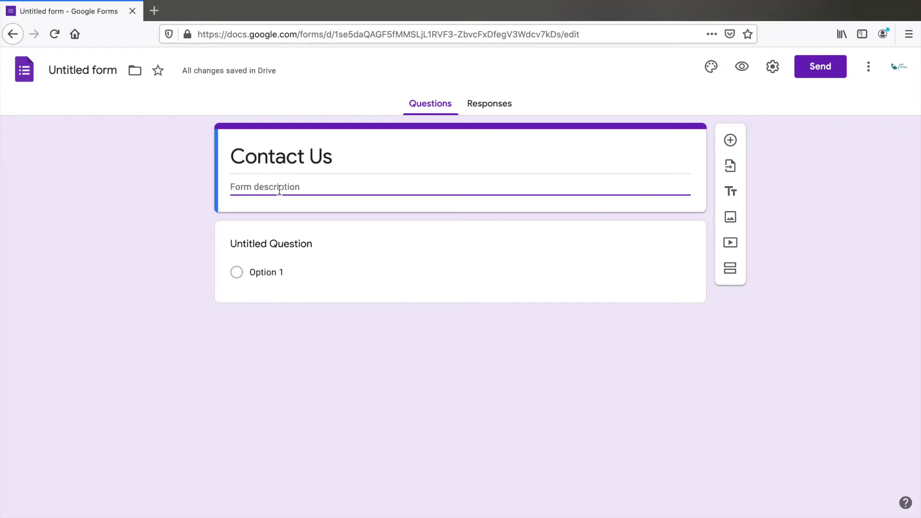
type("Get in touch with us f")
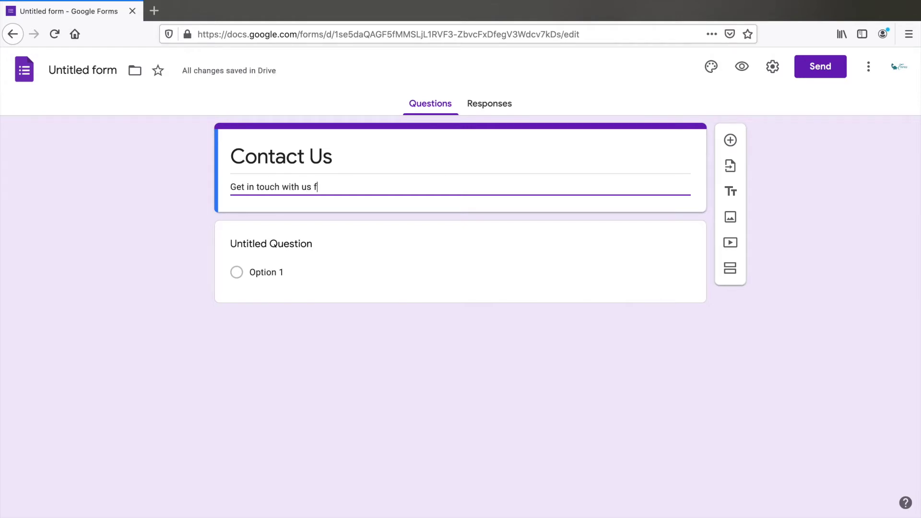
type("or any queries")
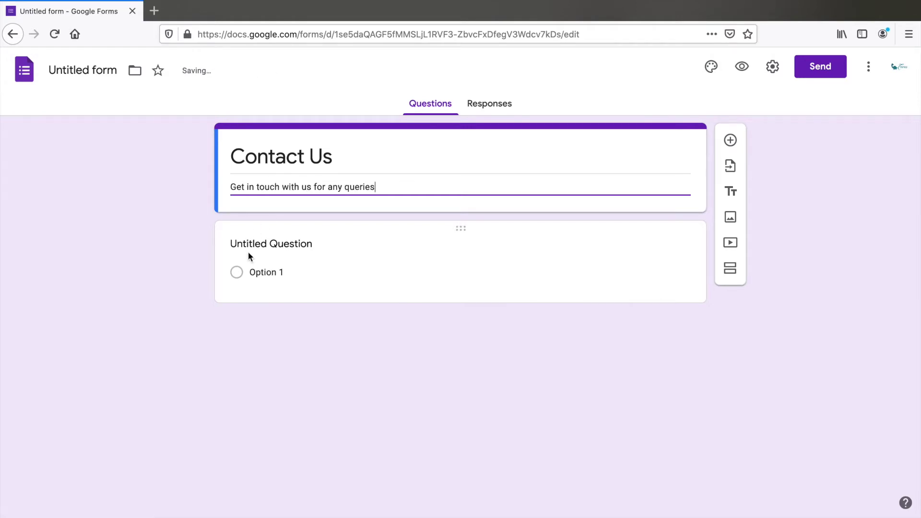
Step: Rename the first question 'Name', set its type to Short answer, and mark it required
left_click(253, 246)
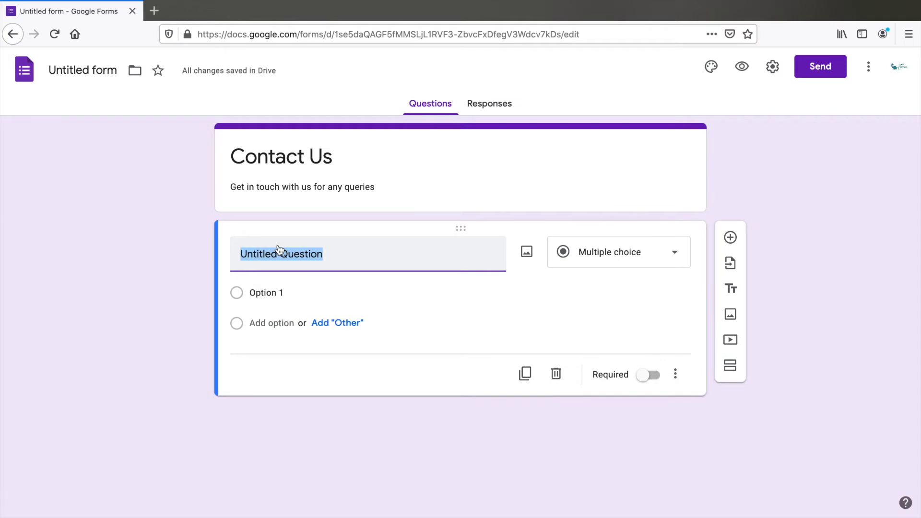
type("Name")
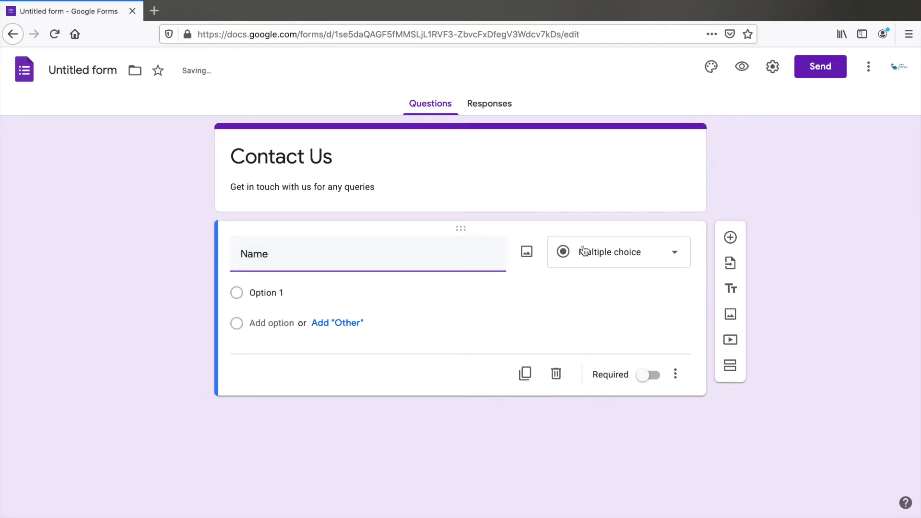
left_click(619, 250)
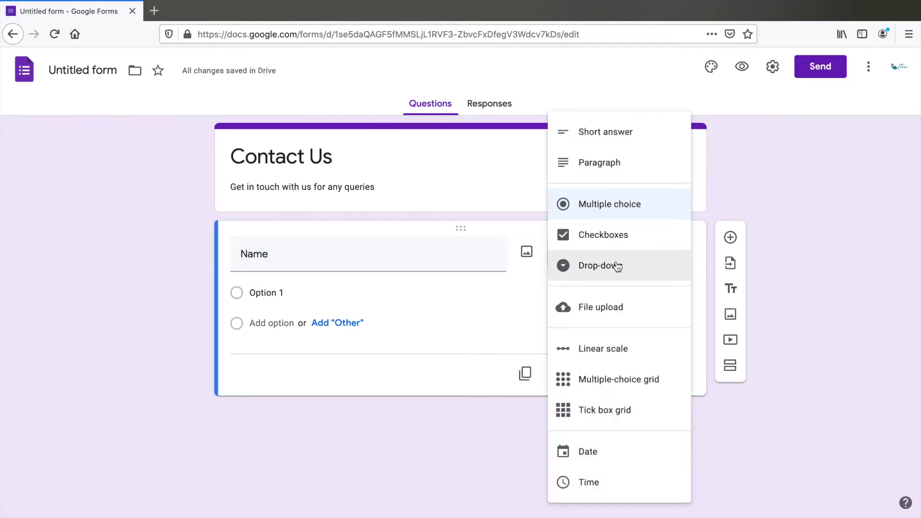
left_click(593, 128)
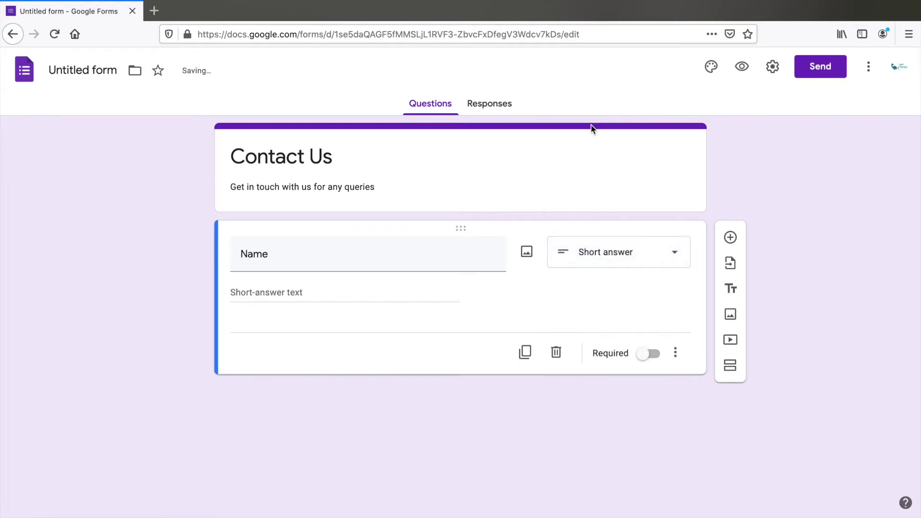
left_click(651, 354)
Step: Add a required Short answer question titled 'Email' below Name
left_click(731, 237)
type("Email")
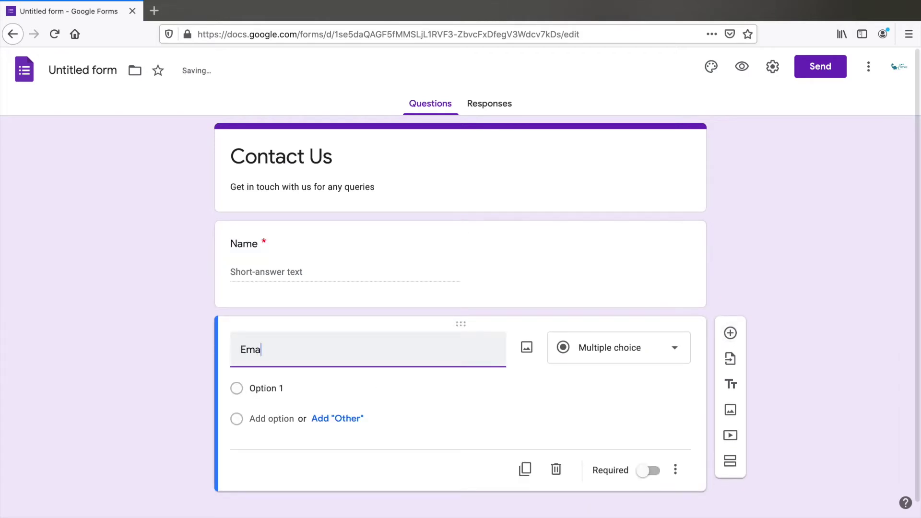
left_click(617, 352)
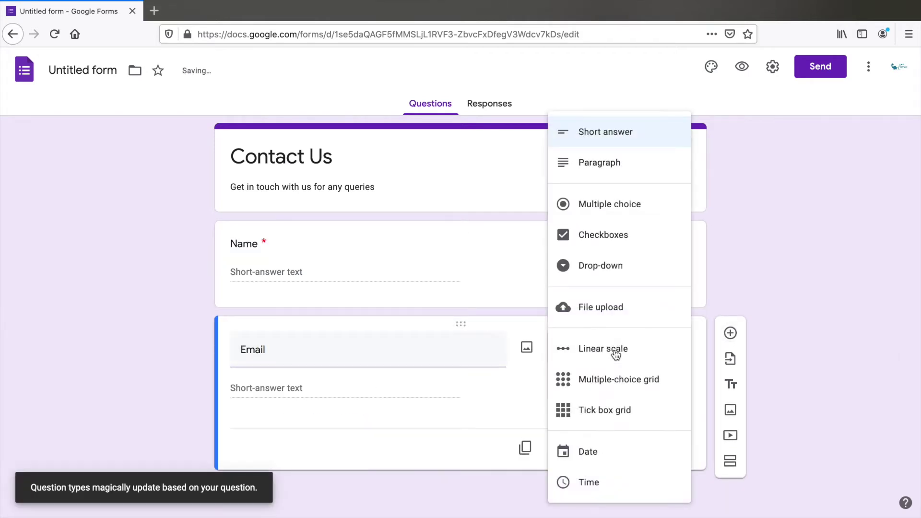
left_click(290, 392)
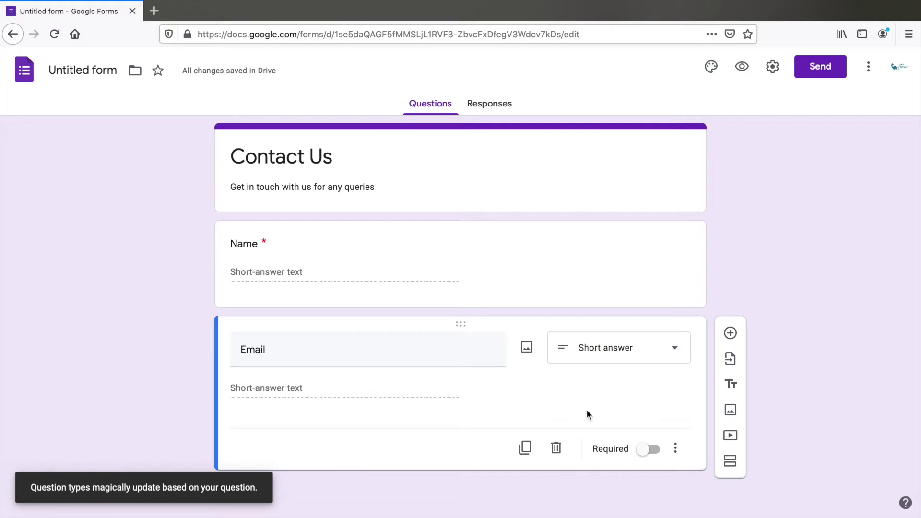
left_click(649, 450)
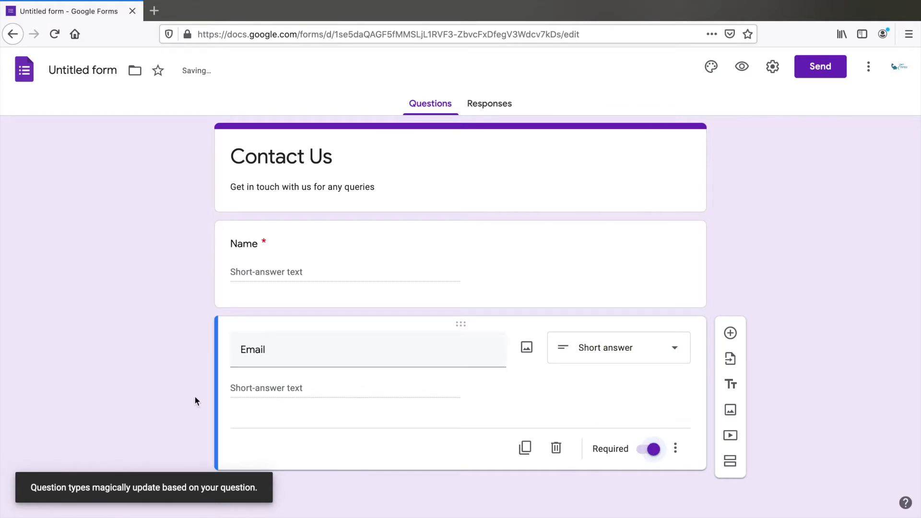
Step: Add response validation to Email requiring Text of type Email address
left_click(675, 449)
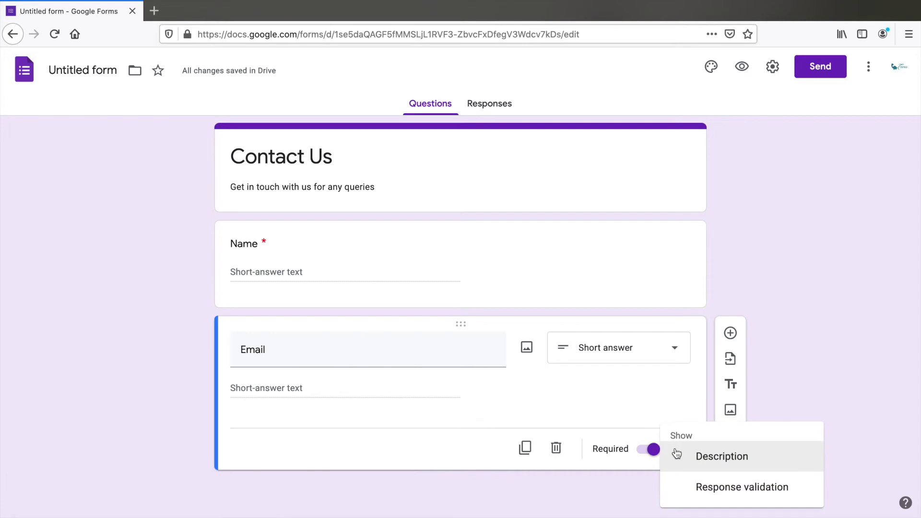
left_click(697, 483)
left_click(330, 400)
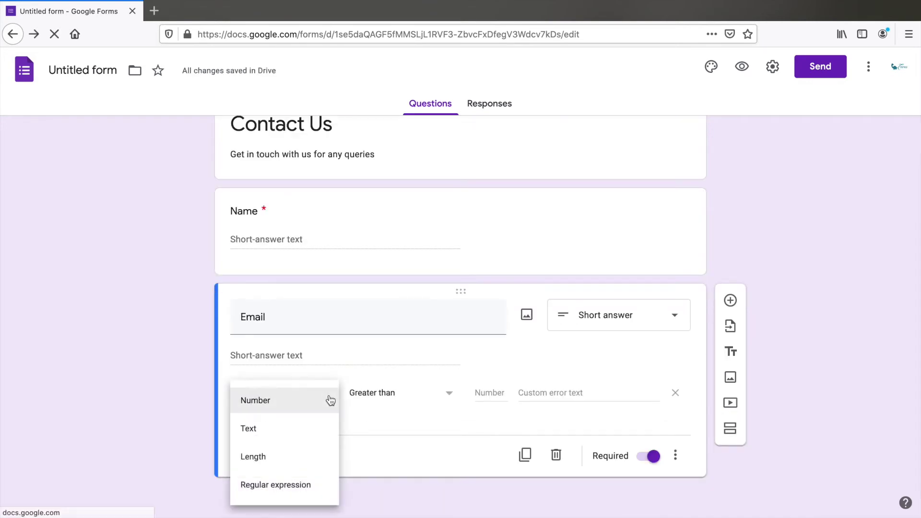
left_click(297, 434)
left_click(384, 397)
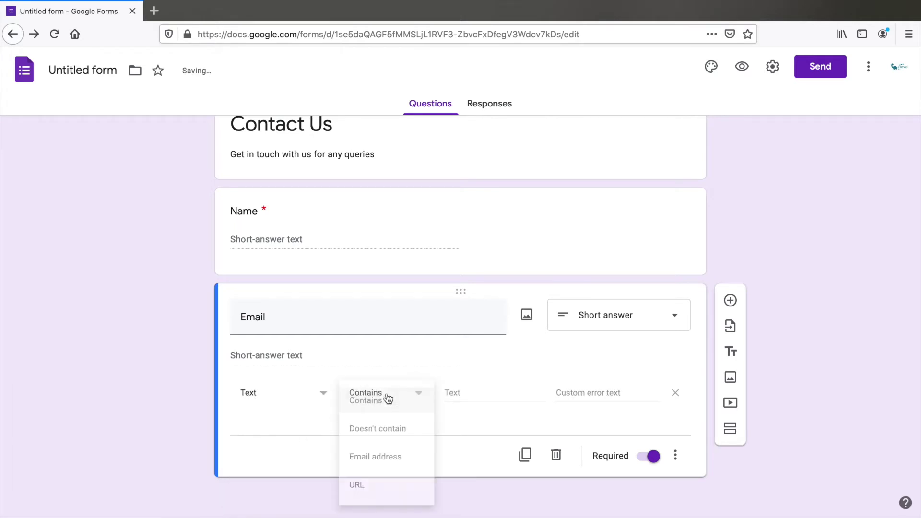
left_click(386, 458)
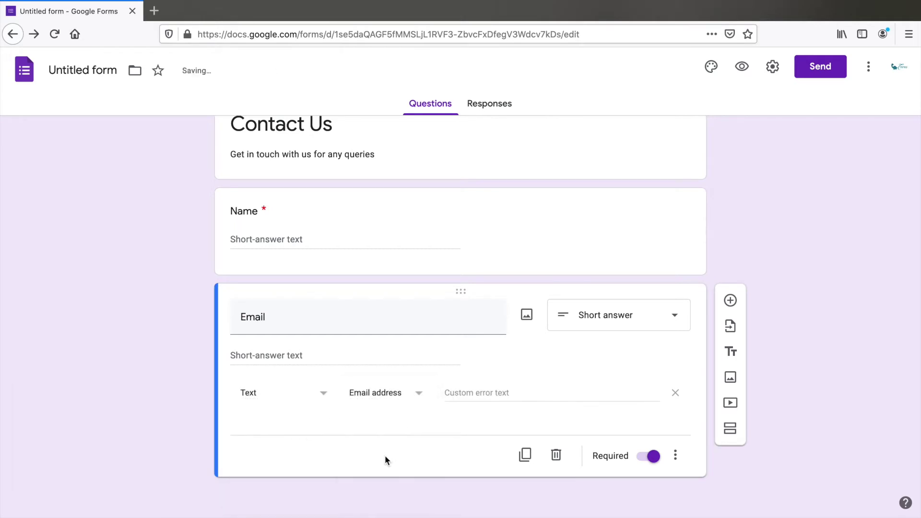
left_click(490, 388)
left_click(806, 436)
Step: Add a 'Contact Number' short-answer question below Email and toggle its Required switch
left_click(731, 300)
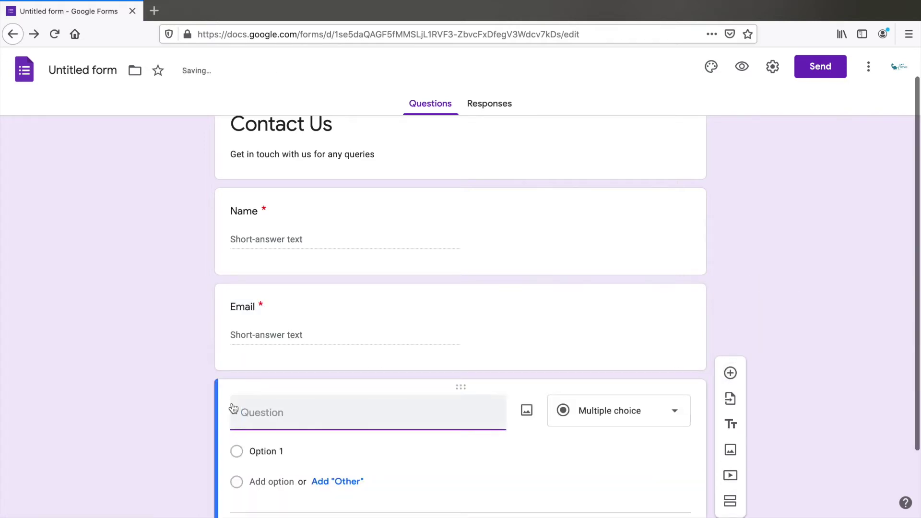
type("Contact")
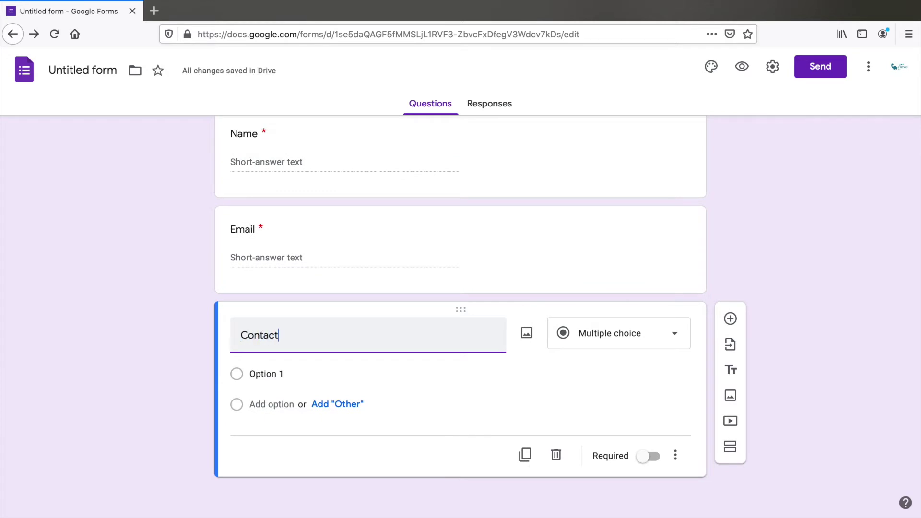
type(" Number")
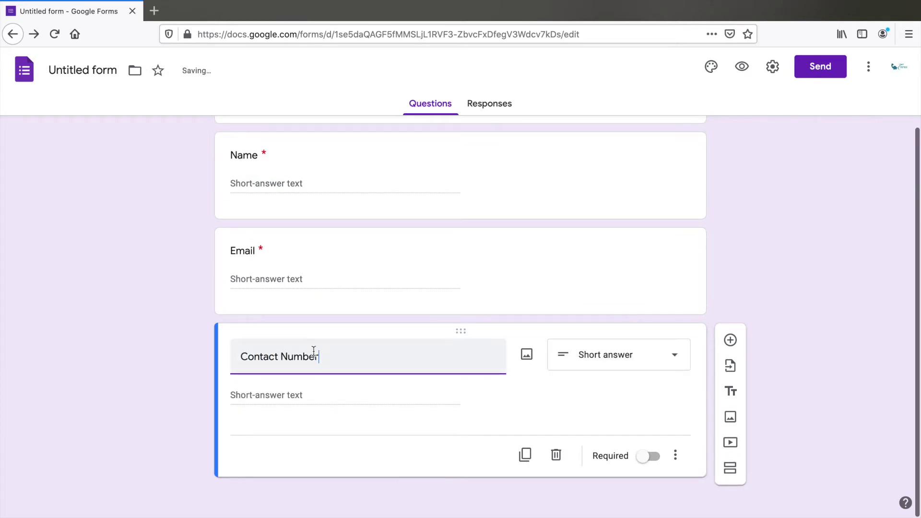
left_click(648, 456)
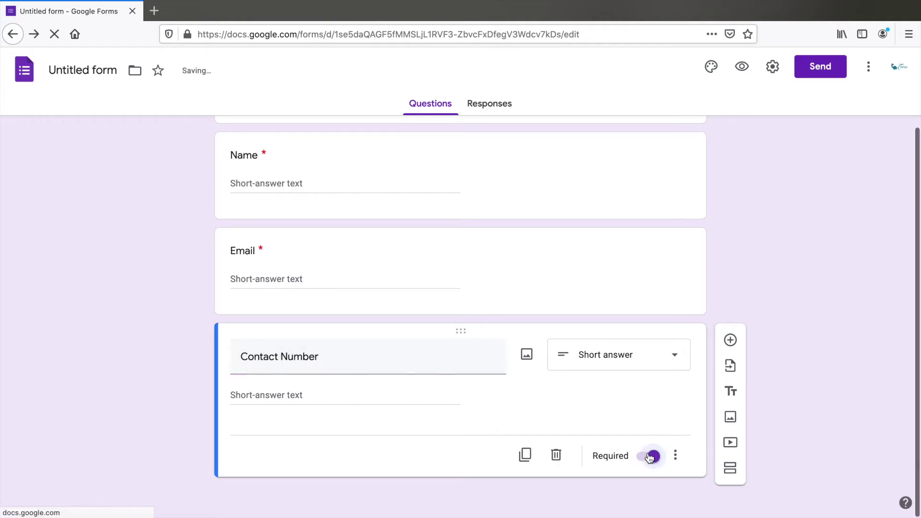
Step: Add a required 'Message' question below Contact Number
left_click(730, 340)
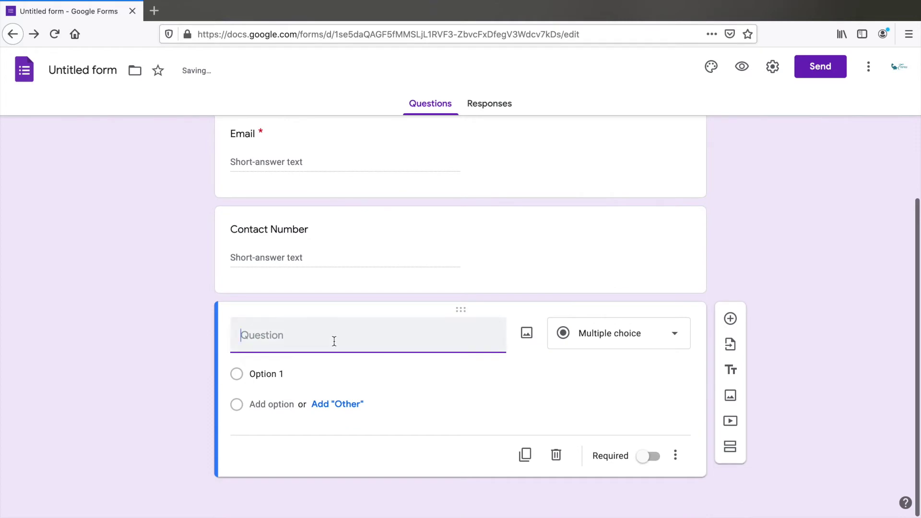
type("Message")
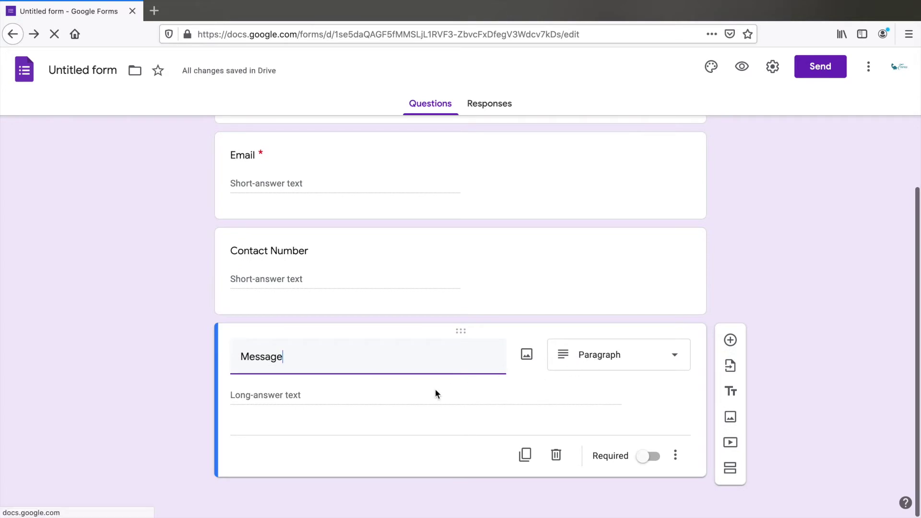
left_click(651, 458)
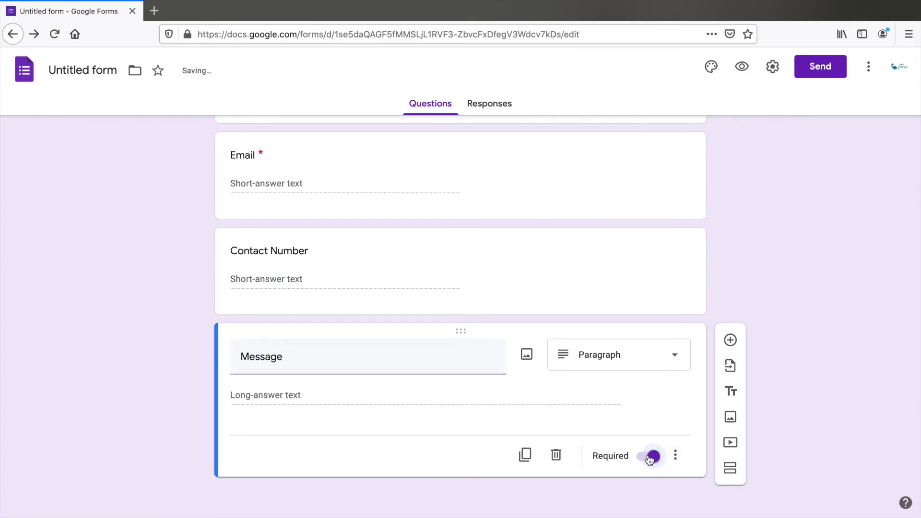
scroll(739, 243, "up", 4)
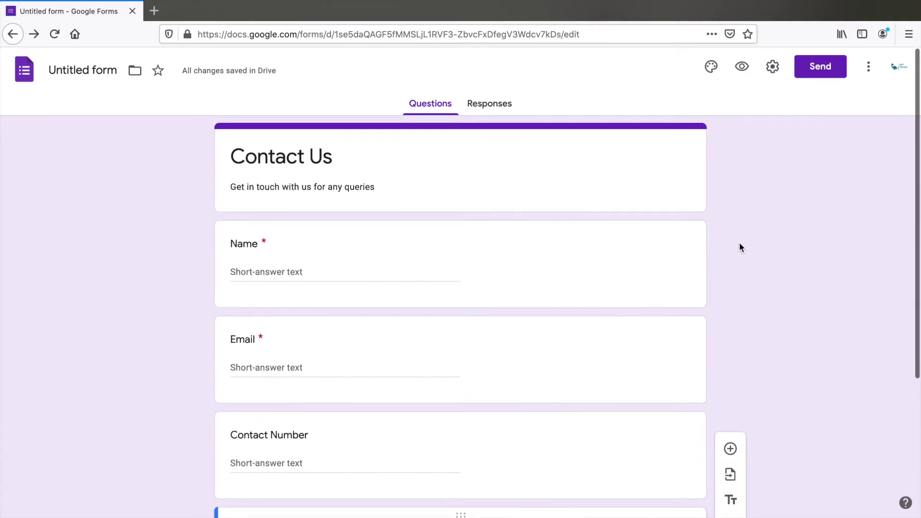
Step: Try several theme colours, then add custom hex colour #5678gd as the theme colour
left_click(711, 67)
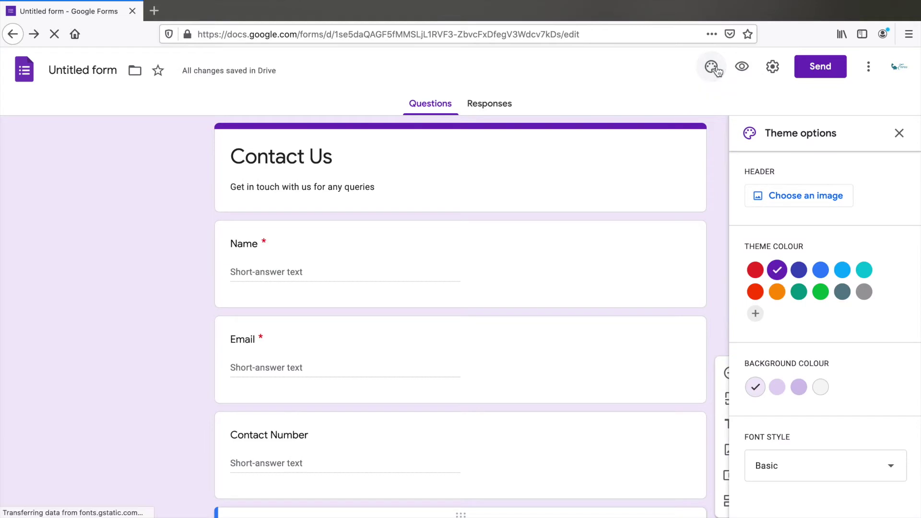
left_click(760, 271)
left_click(799, 271)
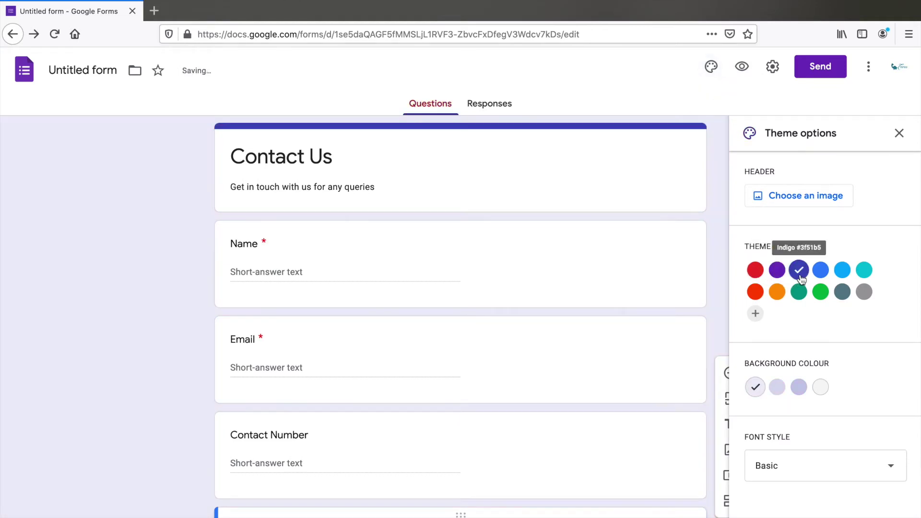
left_click(873, 296)
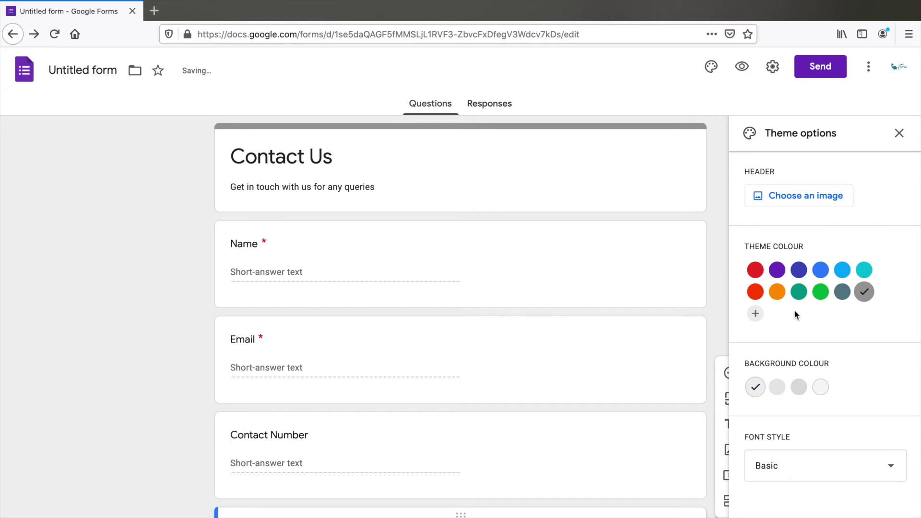
left_click(755, 313)
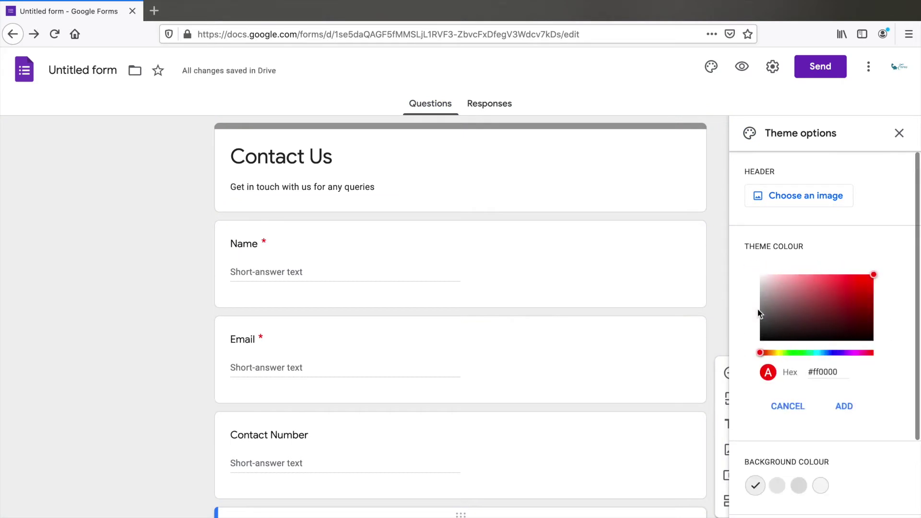
triple_click(834, 373)
type("#5678gd")
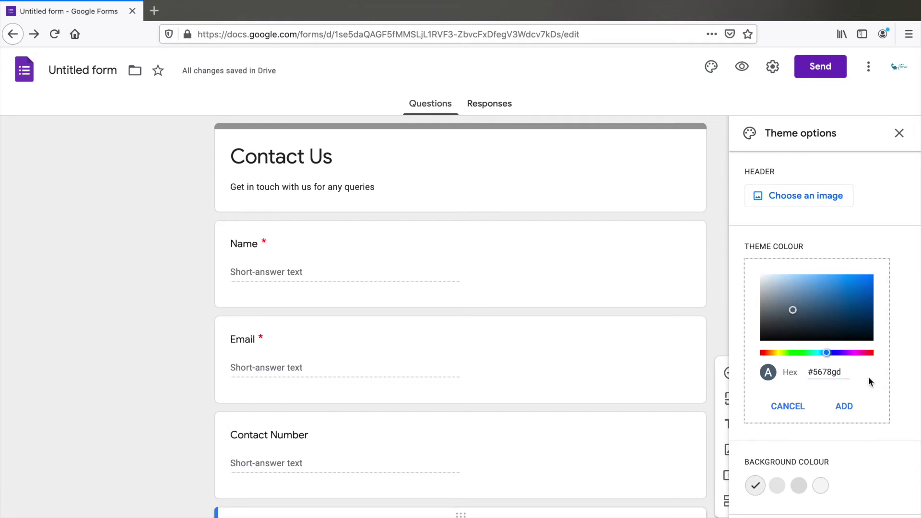
left_click(848, 403)
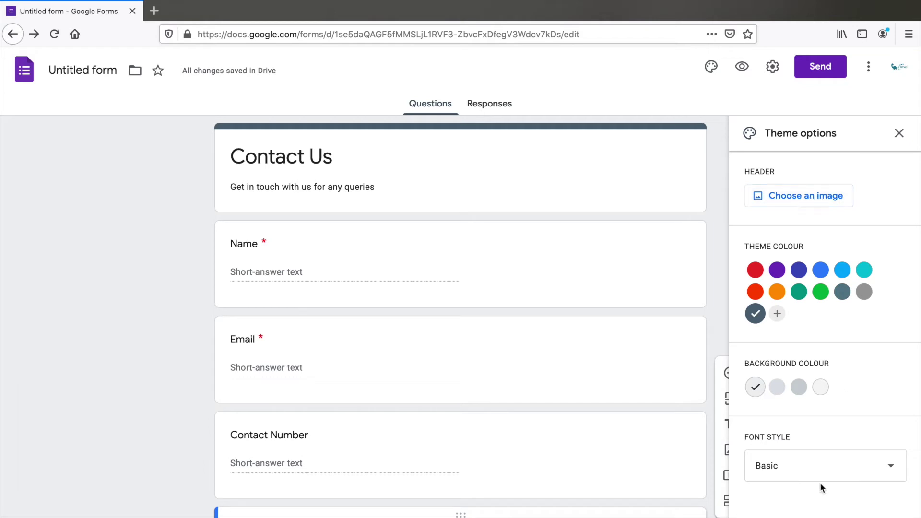
Step: Try the Formal font style, revert to Basic, and close the theme panel
left_click(815, 468)
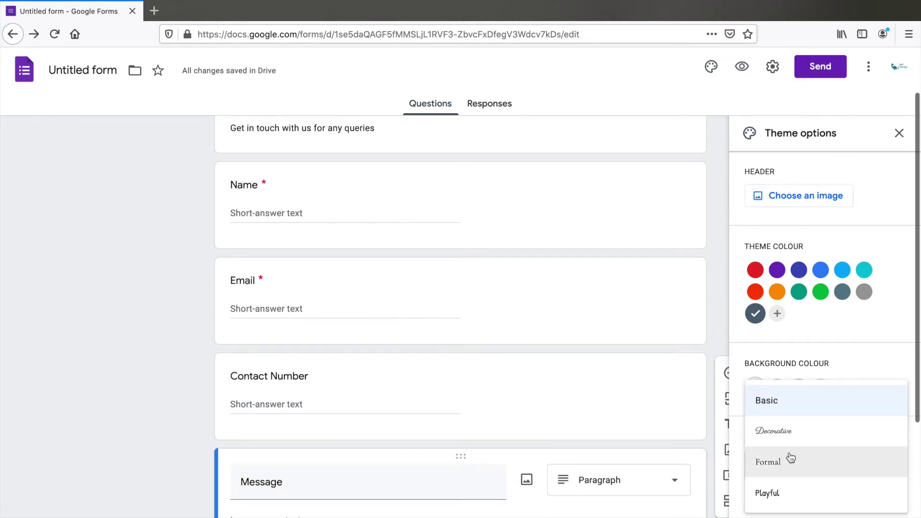
left_click(787, 462)
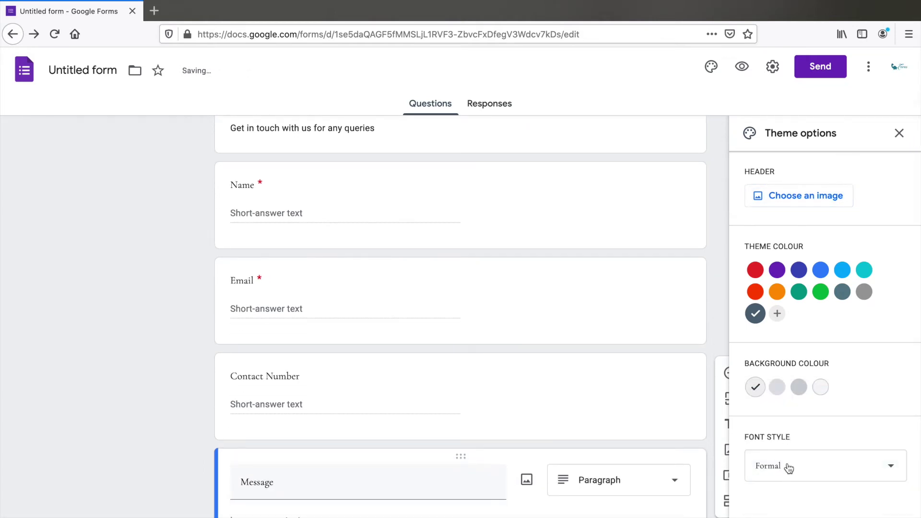
left_click(788, 464)
left_click(773, 399)
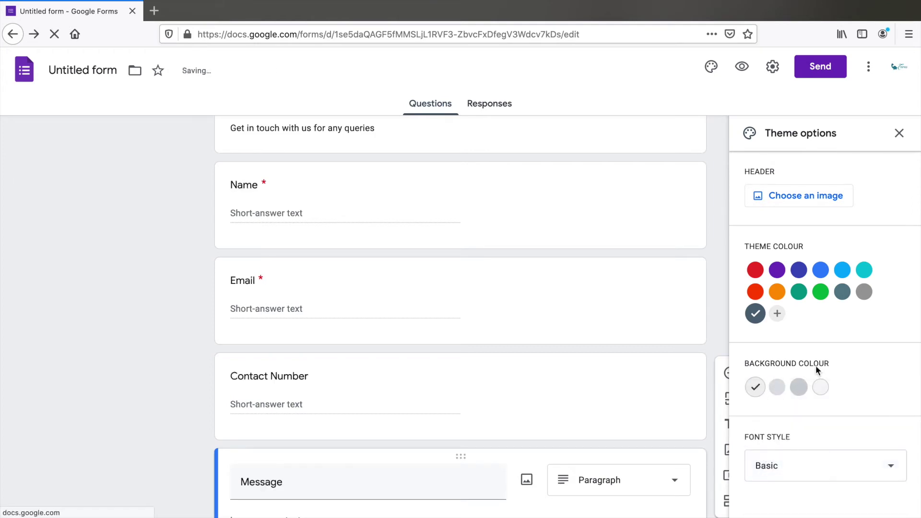
left_click(899, 133)
scroll(799, 161, "up", 2)
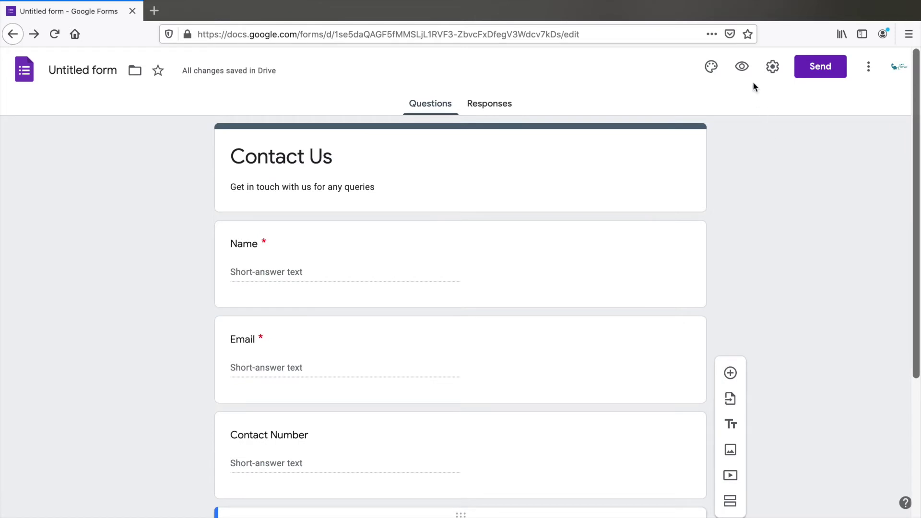
Step: Preview the Contact Us form and scroll through it as a respondent would
left_click(742, 68)
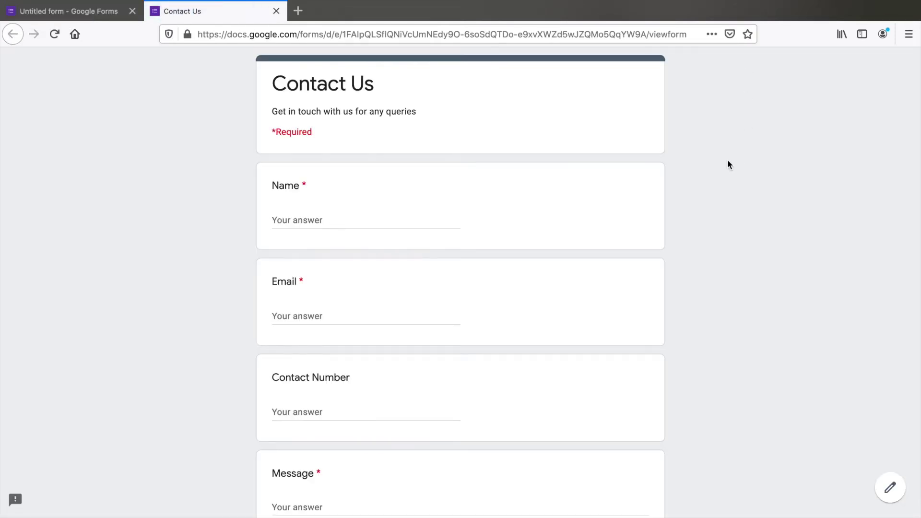
scroll(728, 160, "down", 3)
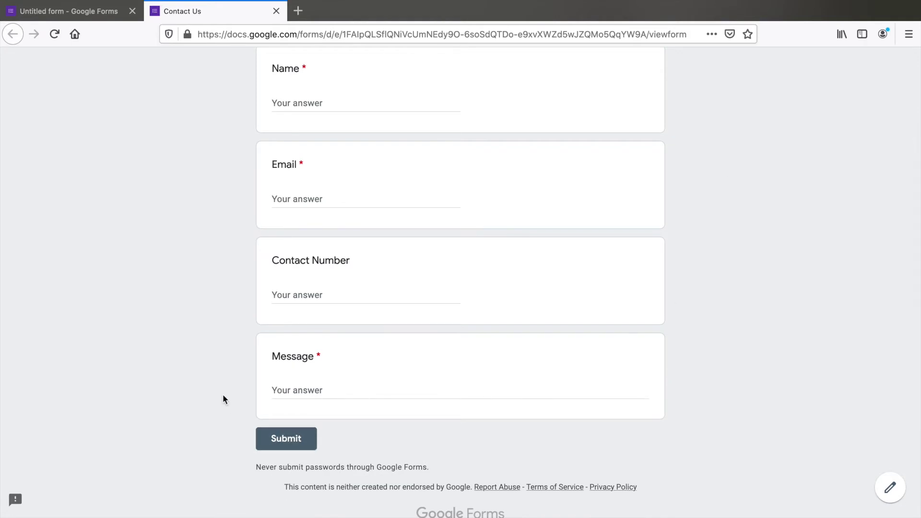
scroll(223, 395, "down", 1)
scroll(222, 399, "up", 4)
Step: Back in the editor, paste 'Contact Us' as the form's file name
left_click(102, 10)
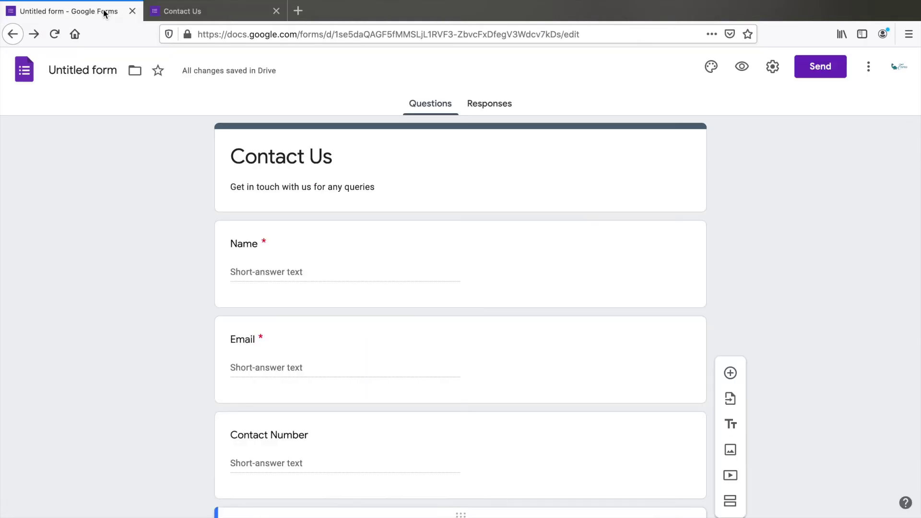
left_click(90, 73)
type("Contact Us")
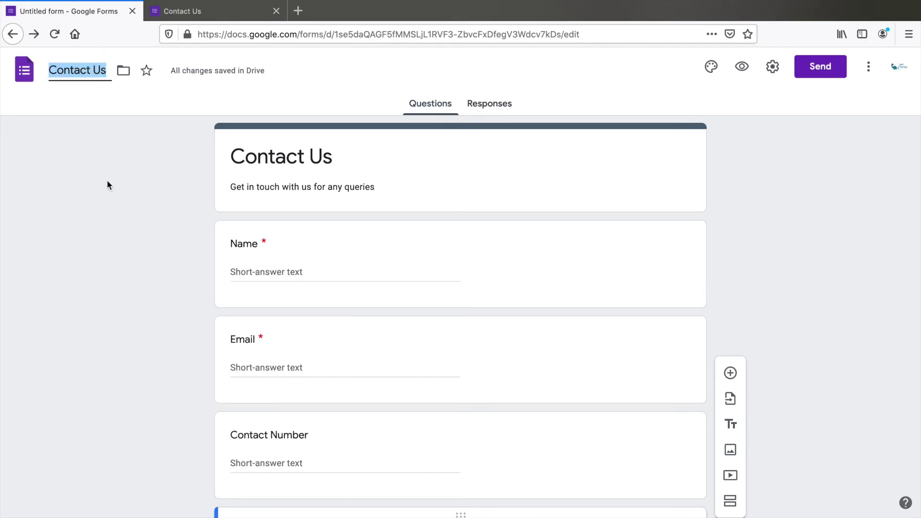
Step: Confirm the 'Contact Us' file name and enable email notifications for new responses in Responses
left_click(107, 180)
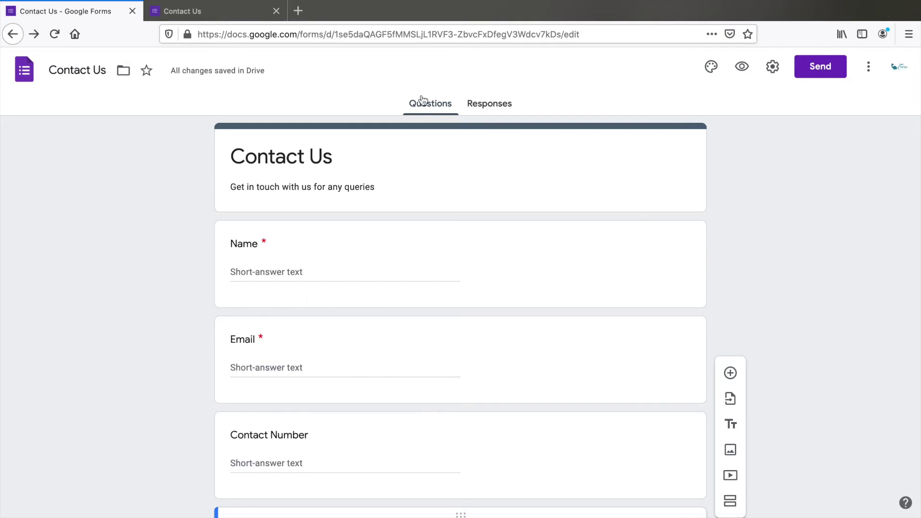
left_click(487, 107)
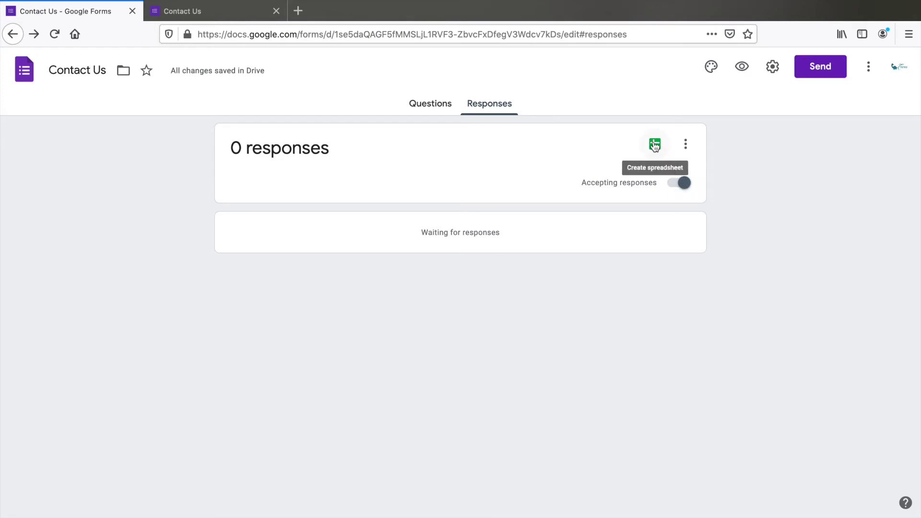
left_click(687, 145)
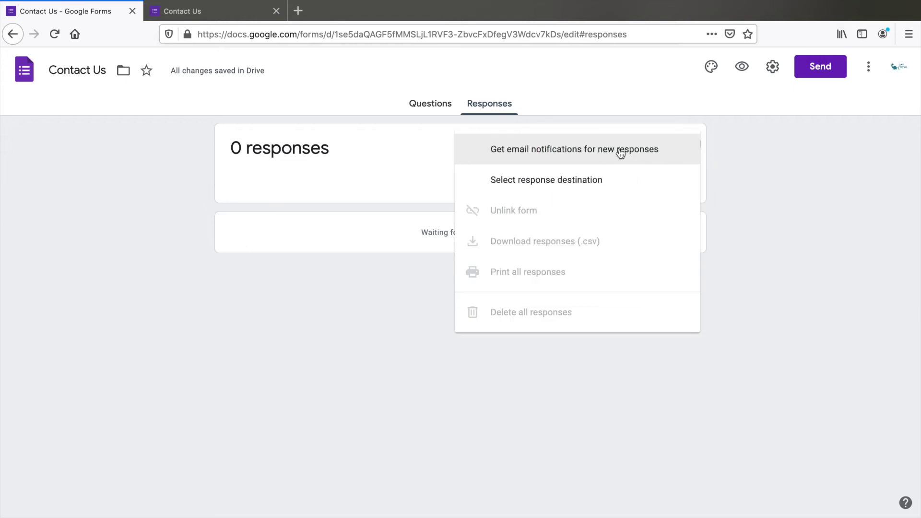
left_click(593, 153)
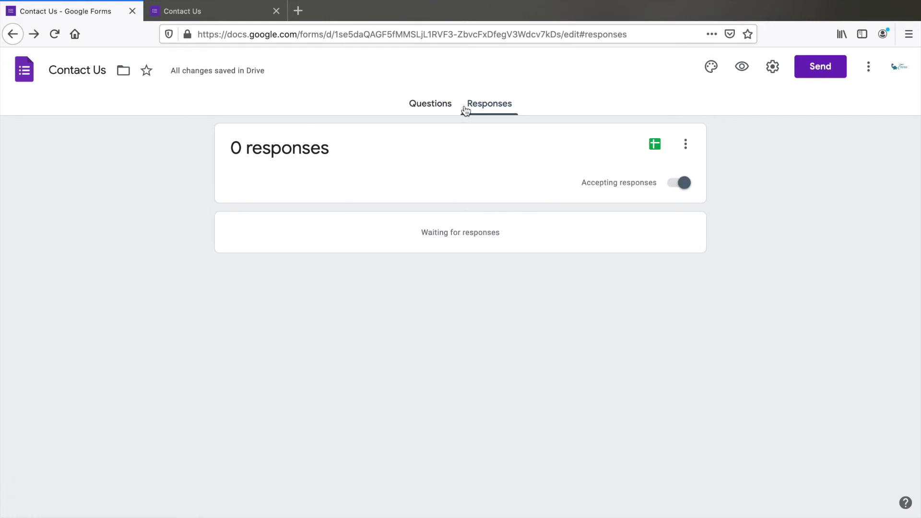
left_click(432, 106)
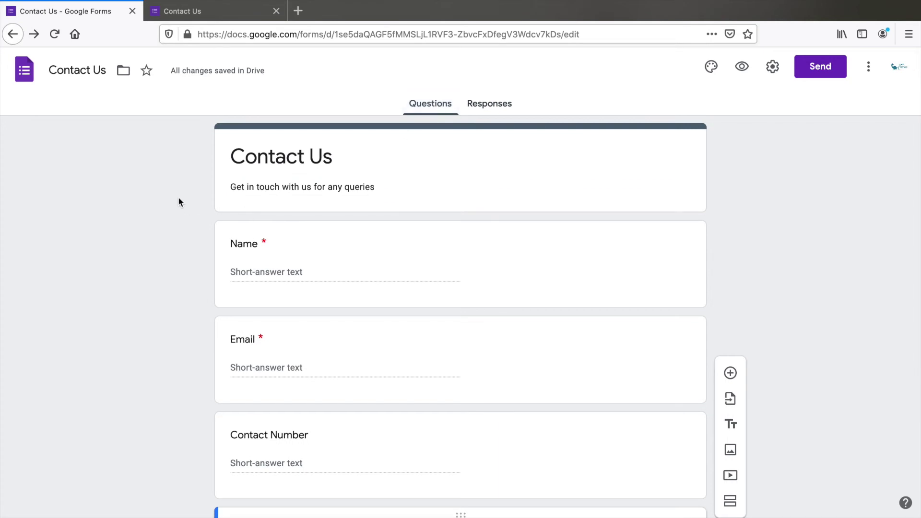
Step: Copy the form's 640 × 840 px iframe embed HTML from the Send dialog
left_click(820, 70)
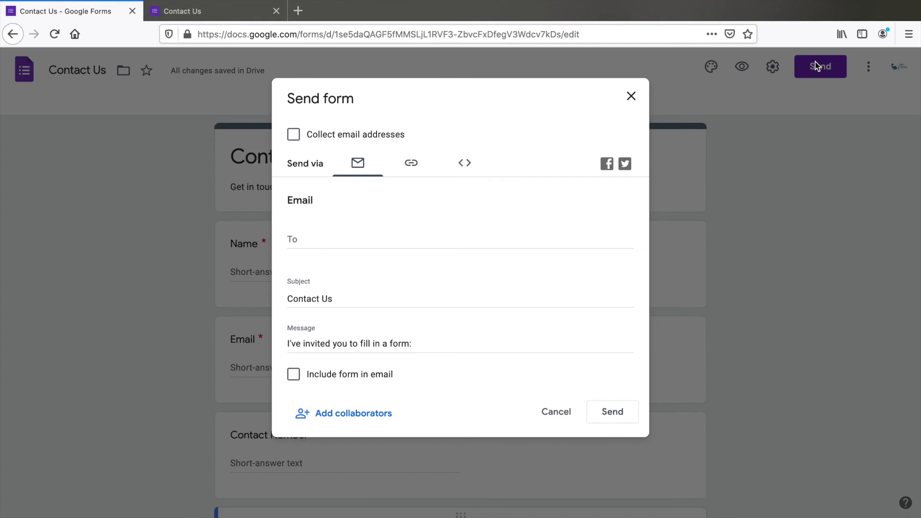
left_click(466, 165)
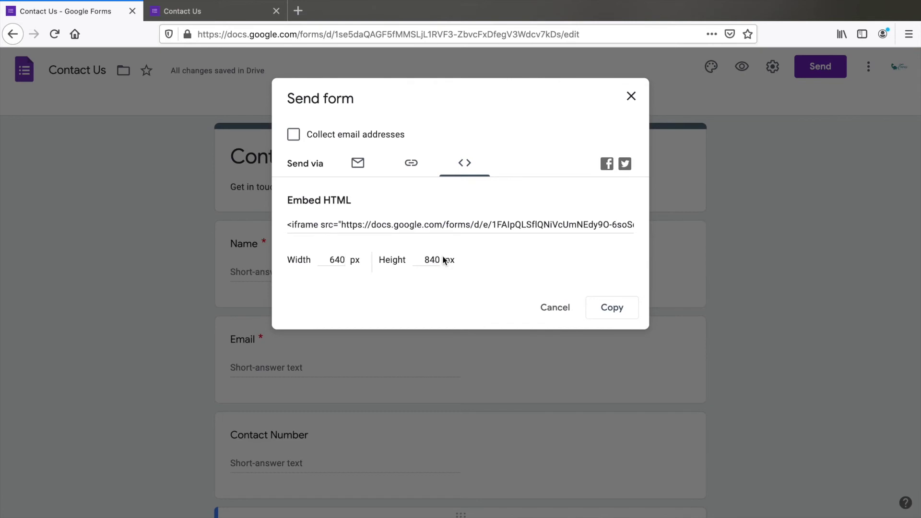
left_click(415, 226)
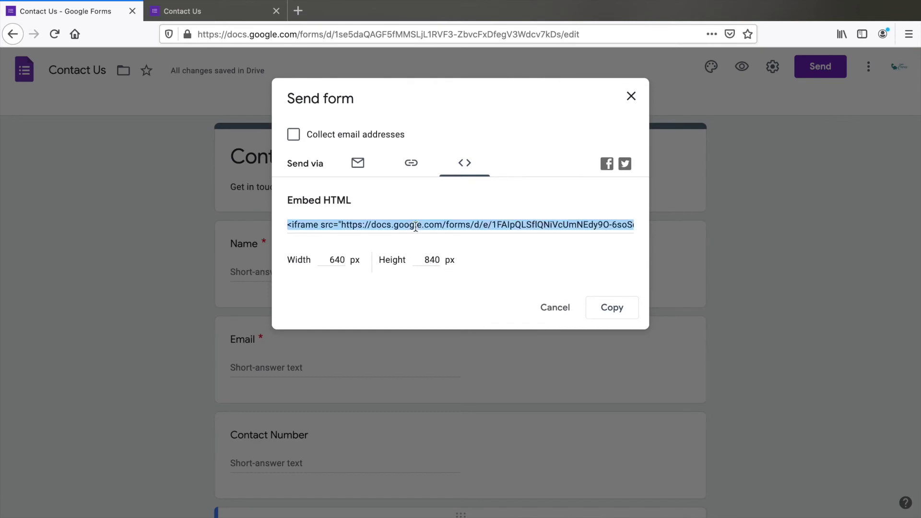
left_click(611, 309)
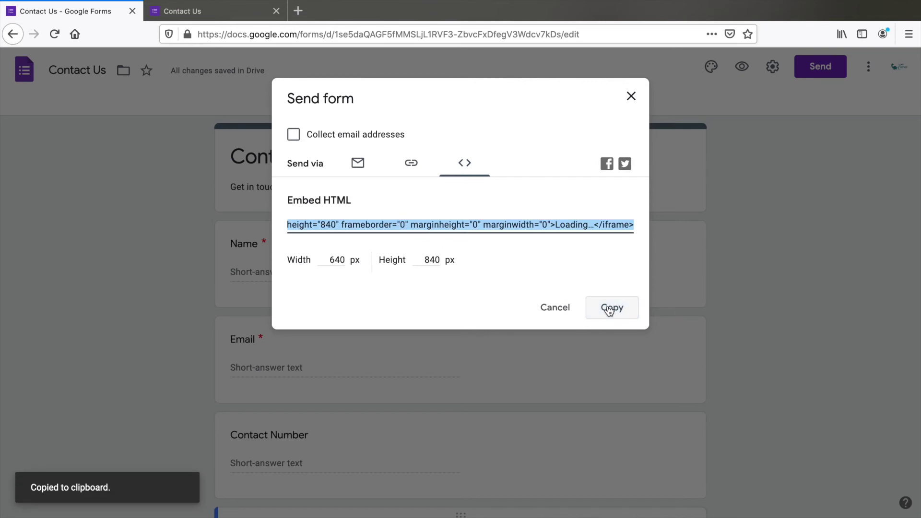
Step: Paste the iframe code inside index.html's wrapper div in VS Code, save, and return to Firefox
key("ctrl+Right")
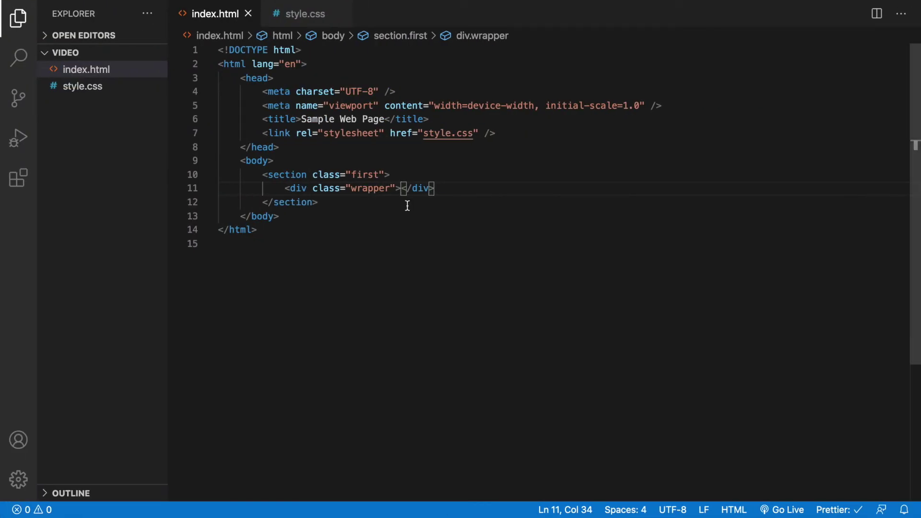
key("Return")
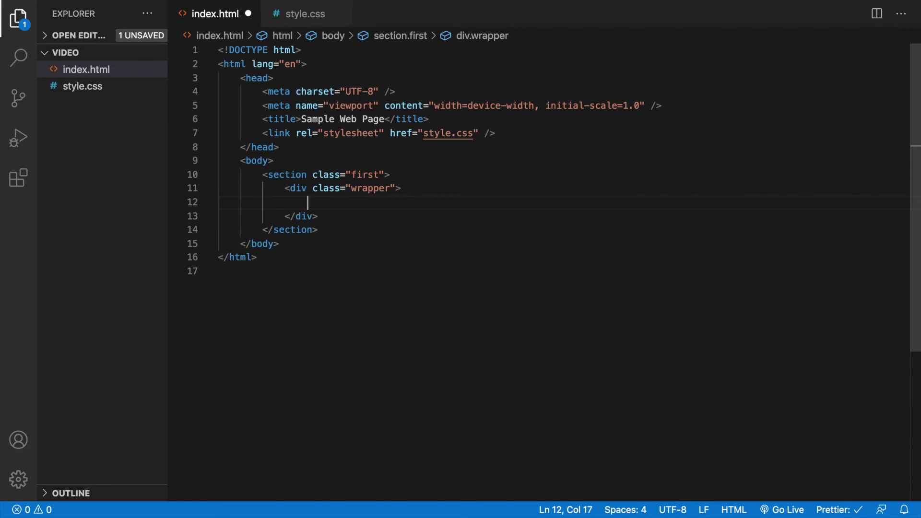
key("ctrl+v")
key("ctrl+s")
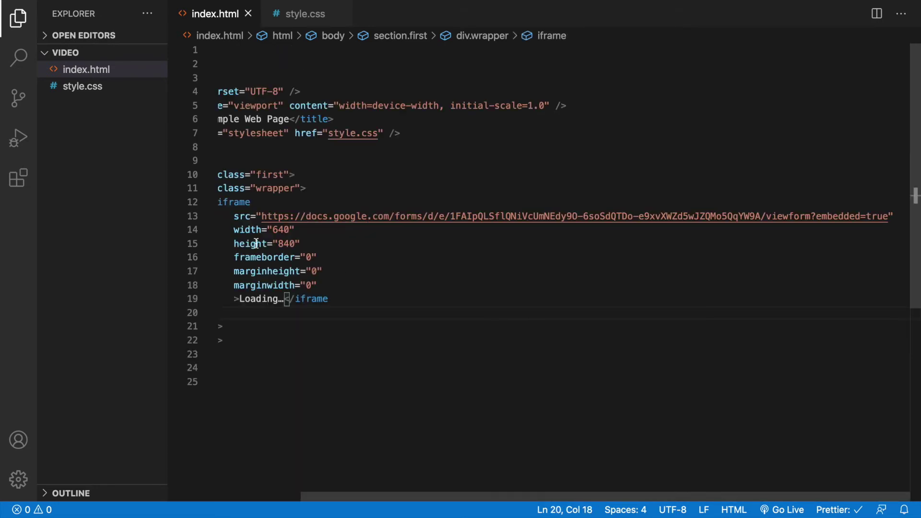
scroll(256, 244, "left", 4)
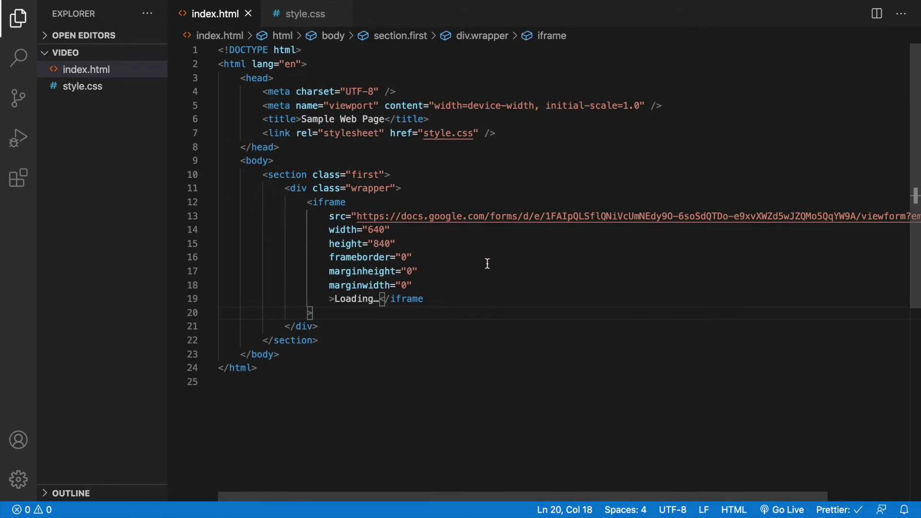
key("ctrl+Left")
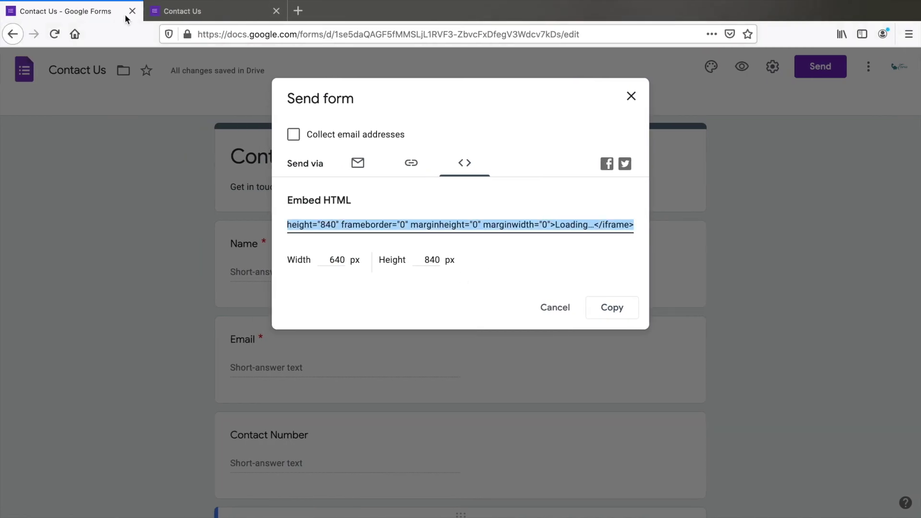
Step: Open the local test page in a new tab and preview it at mobile screen size
left_click(298, 10)
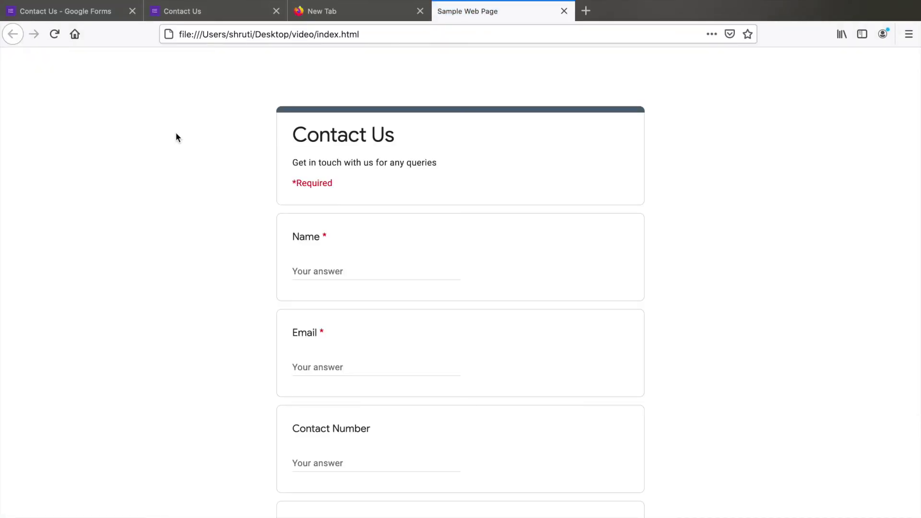
scroll(233, 131, "down", 5)
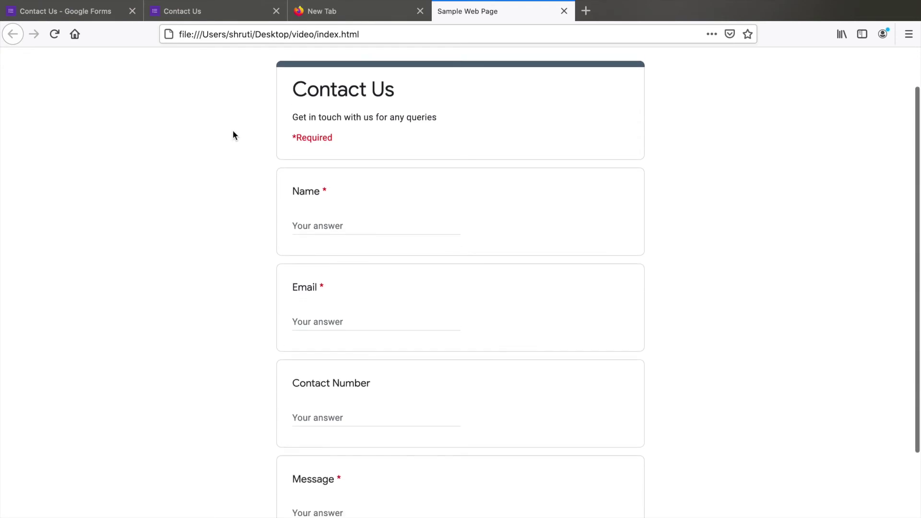
scroll(232, 131, "up", 5)
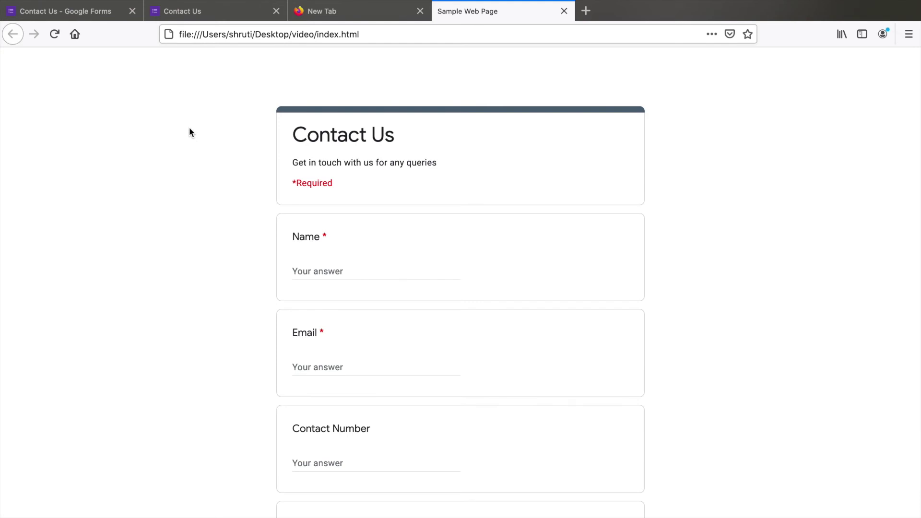
key("super+alt+m")
scroll(427, 217, "right", 3)
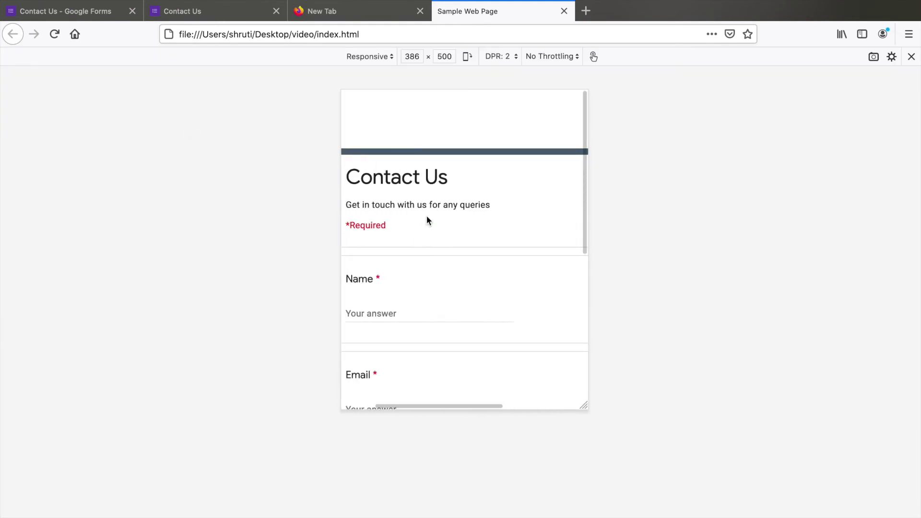
scroll(427, 220, "left", 2)
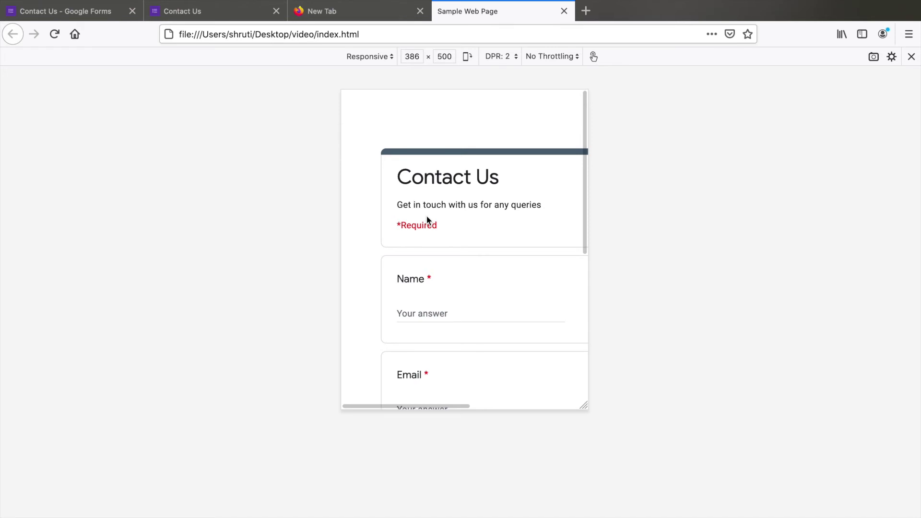
Step: Change the iframe width in index.html to 100%, save, and reload the page in Firefox
key("ctrl+Right")
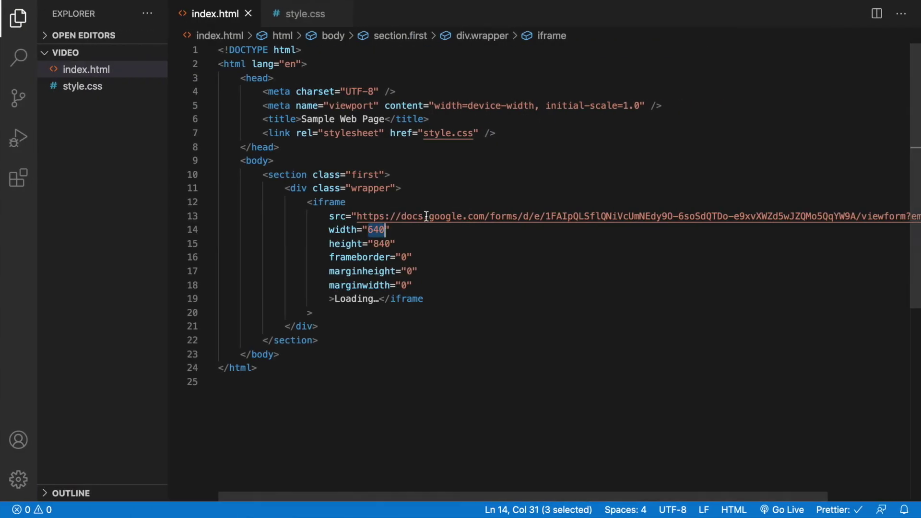
type("100%\\")
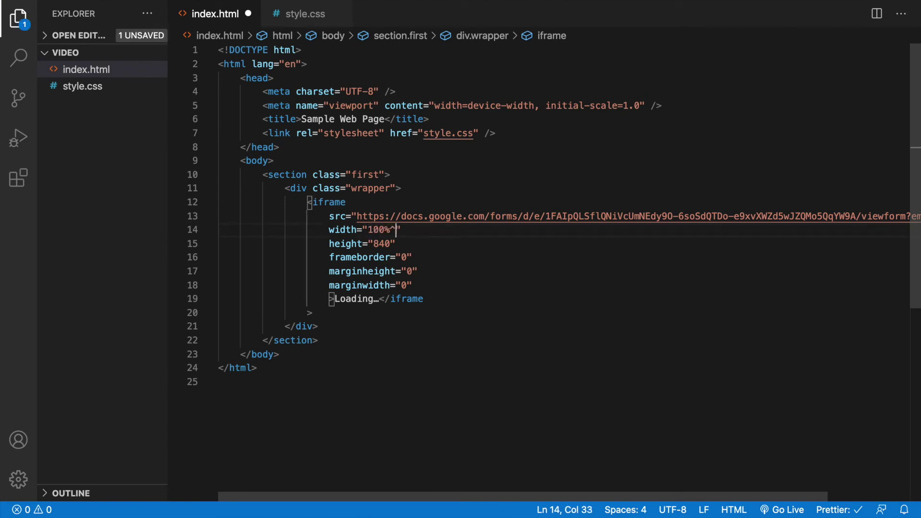
key("super+s")
key("ctrl+Left")
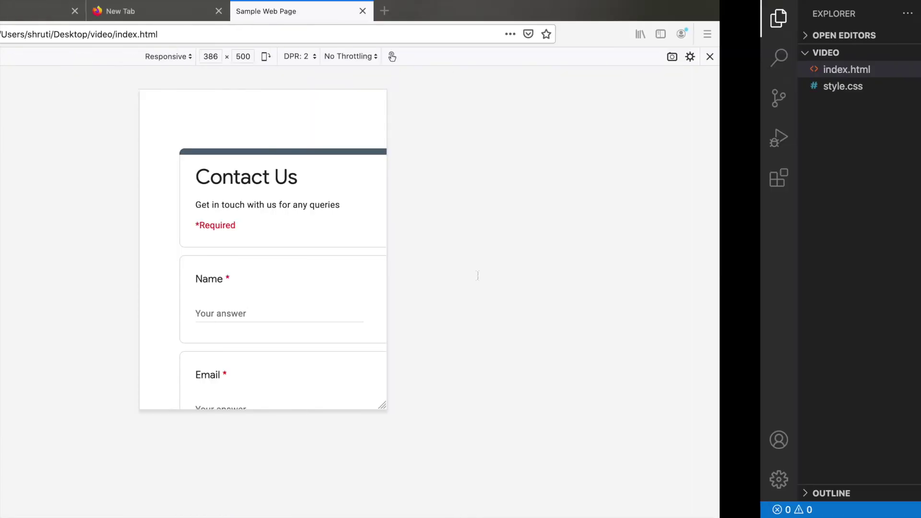
left_click(58, 37)
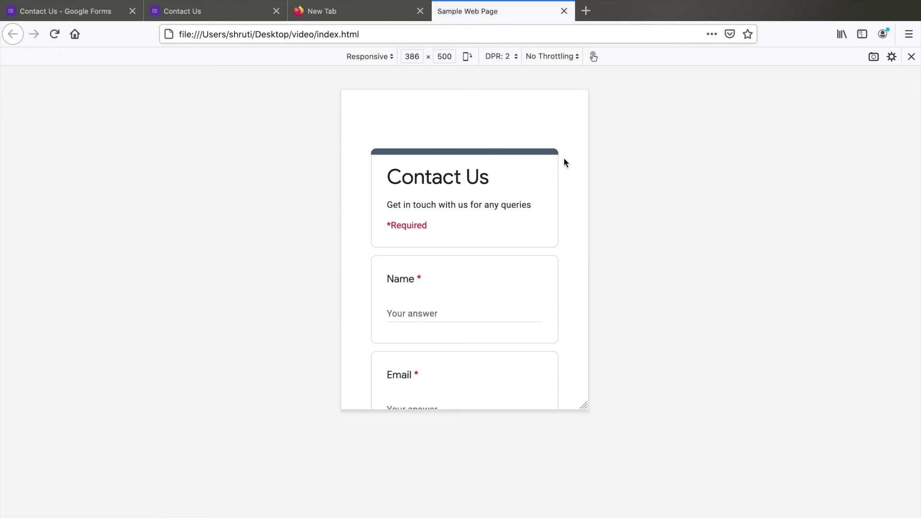
Step: Submit the embedded Contact Us form empty to check its required-field validation
scroll(564, 162, "down", 3)
scroll(563, 158, "up", 3)
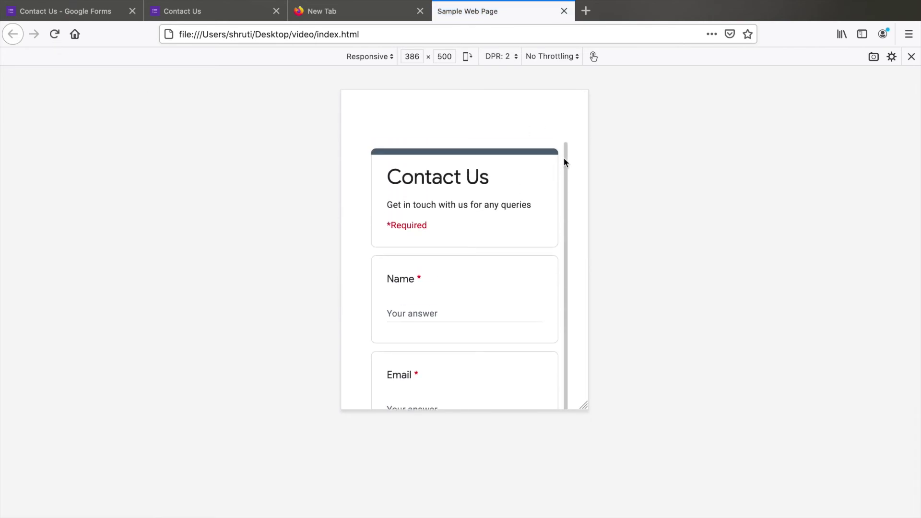
scroll(577, 138, "down", 2)
scroll(577, 137, "down", 7)
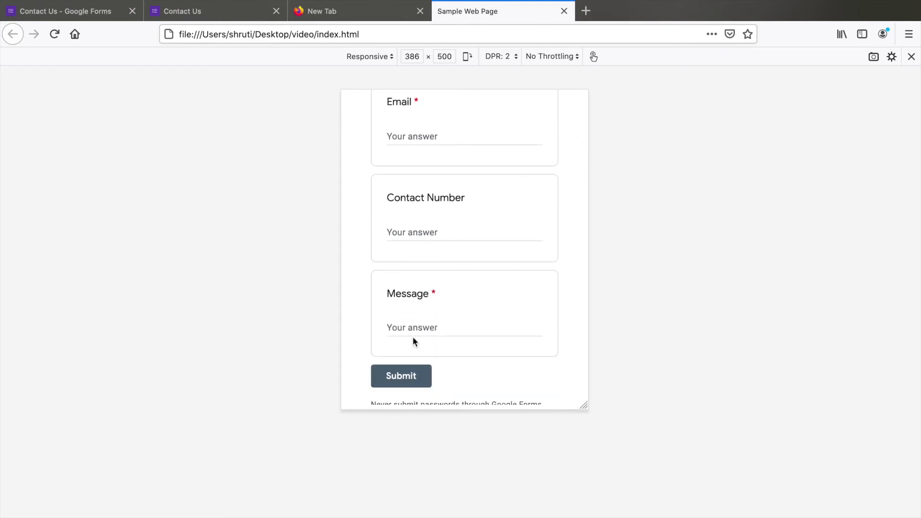
left_click(416, 376)
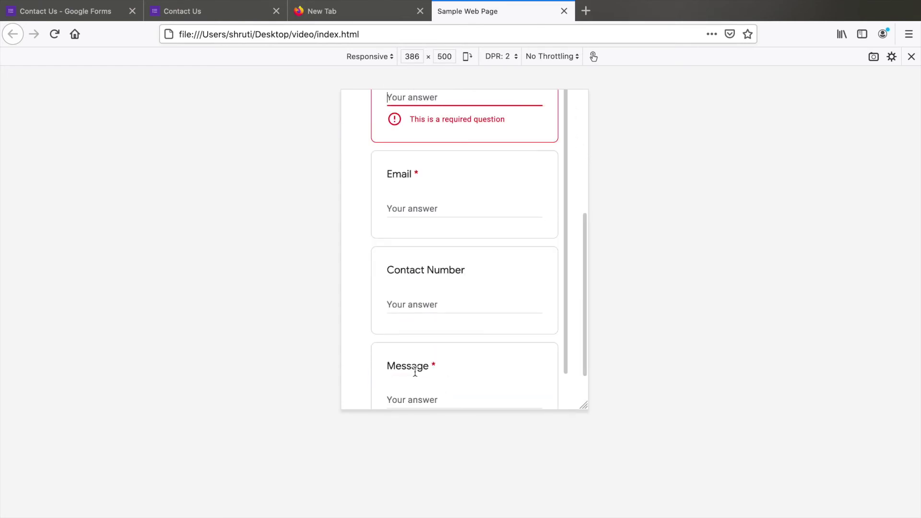
scroll(354, 130, "up", 5)
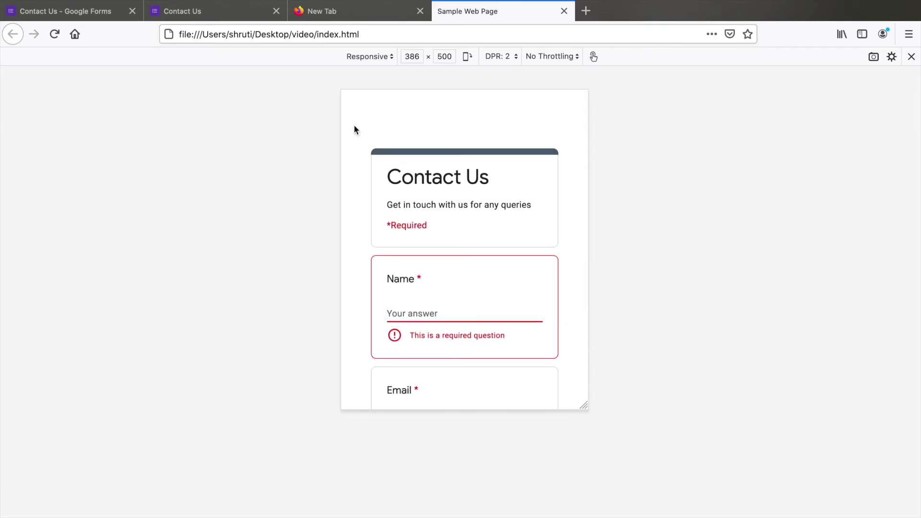
scroll(354, 129, "down", 2)
Step: Fill in a name, an email and 'Here's my message', then submit the response
left_click(422, 265)
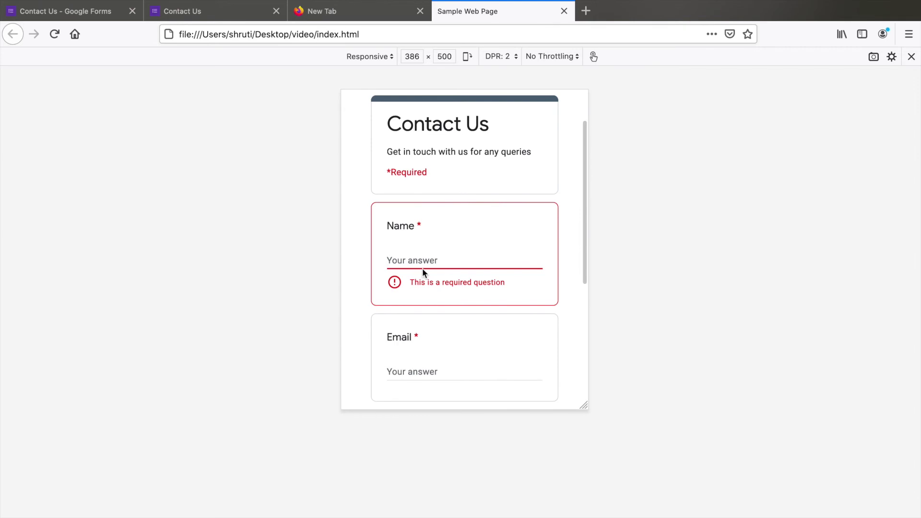
type("Shruti")
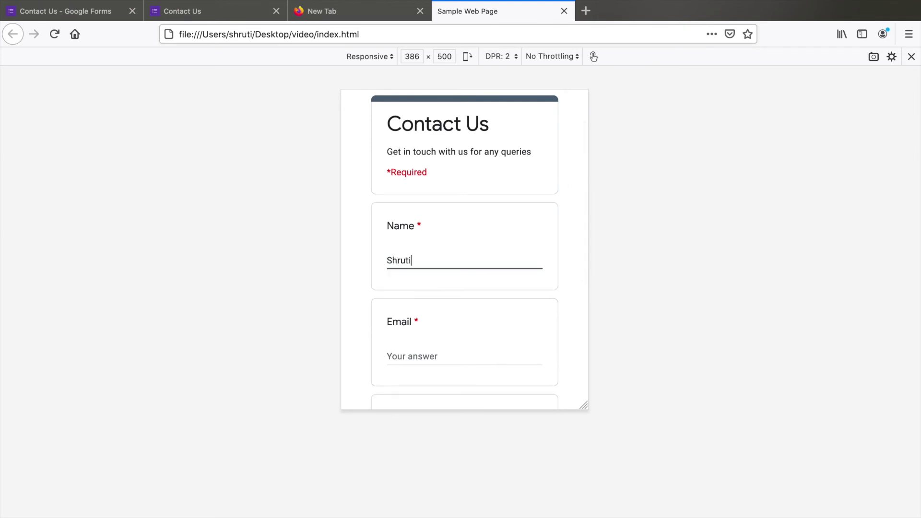
left_click(389, 356)
type("abcd@")
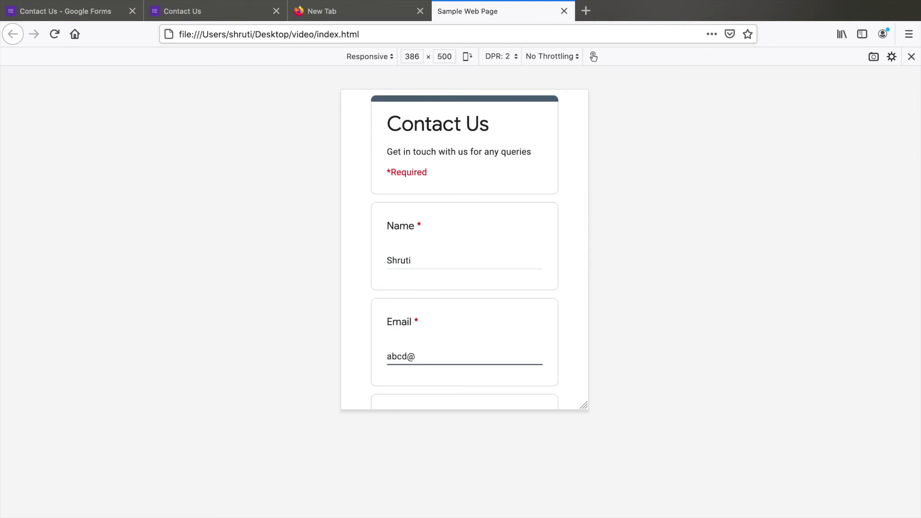
type("def.ys")
scroll(438, 209, "down", 3)
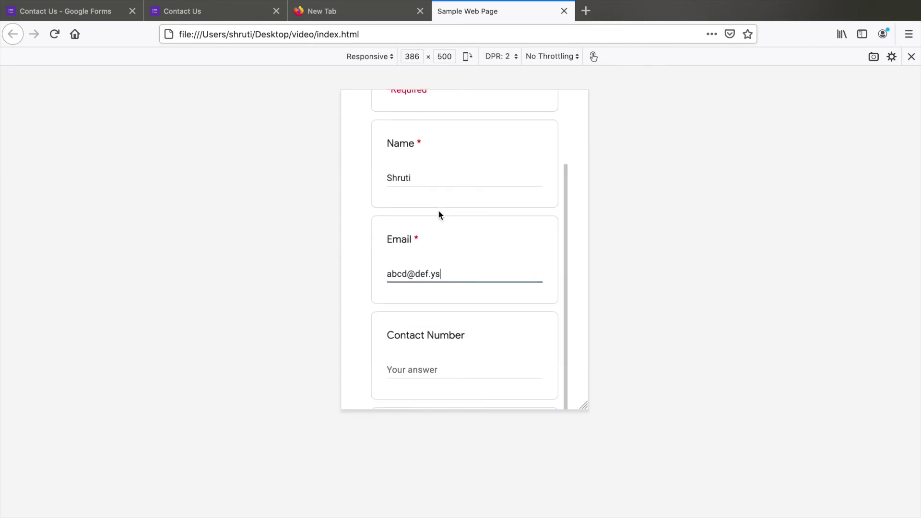
scroll(511, 306, "down", 6)
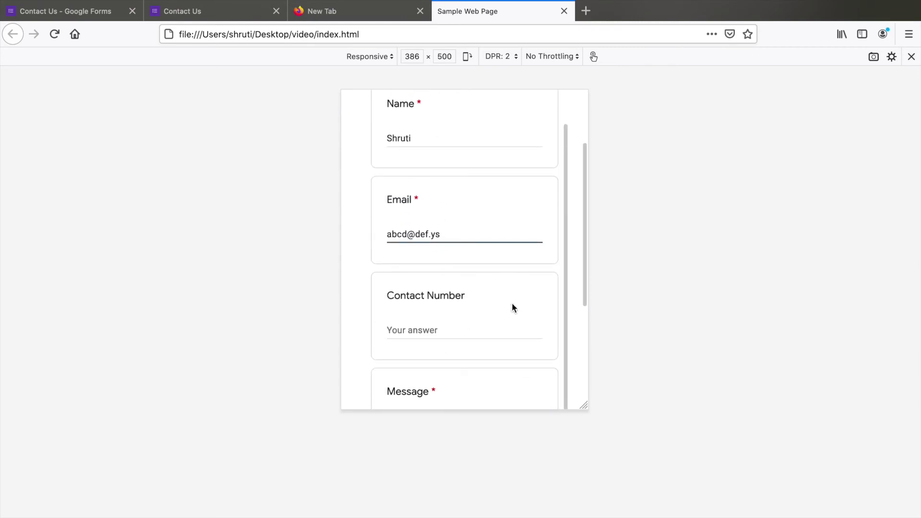
left_click(465, 290)
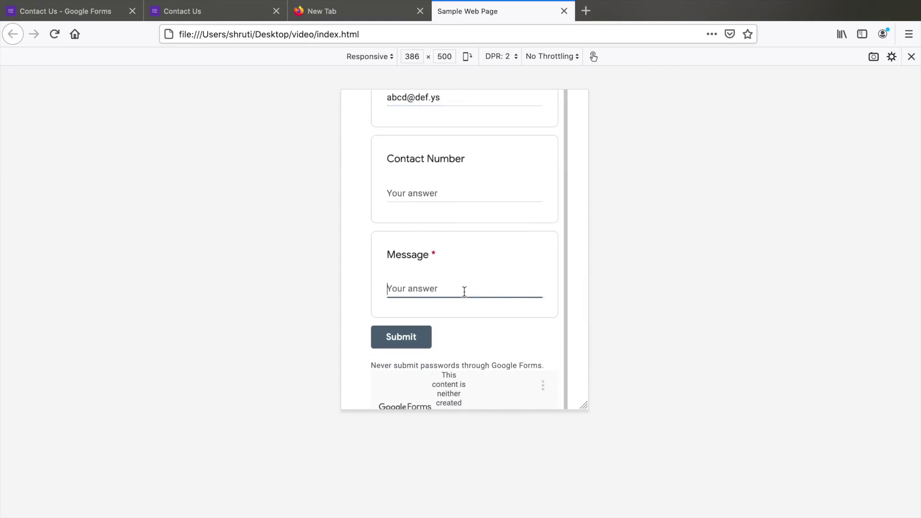
type("Here's m")
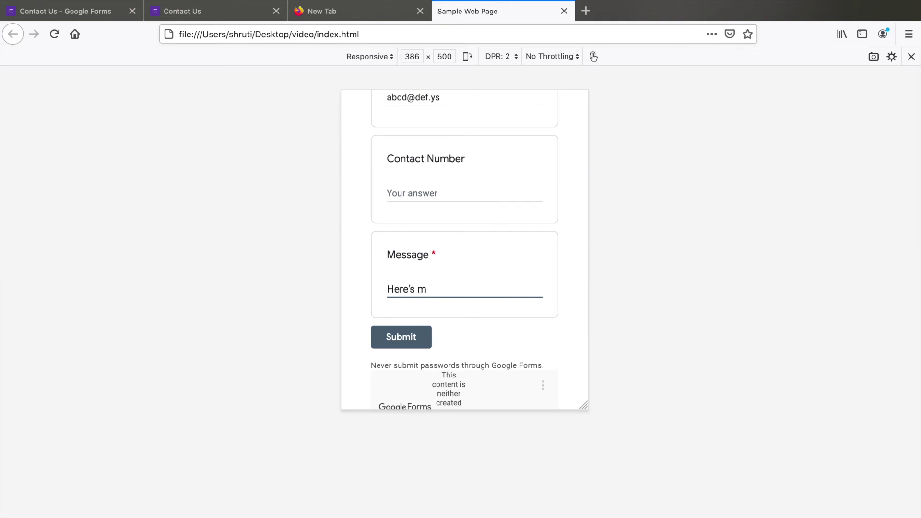
type("y message")
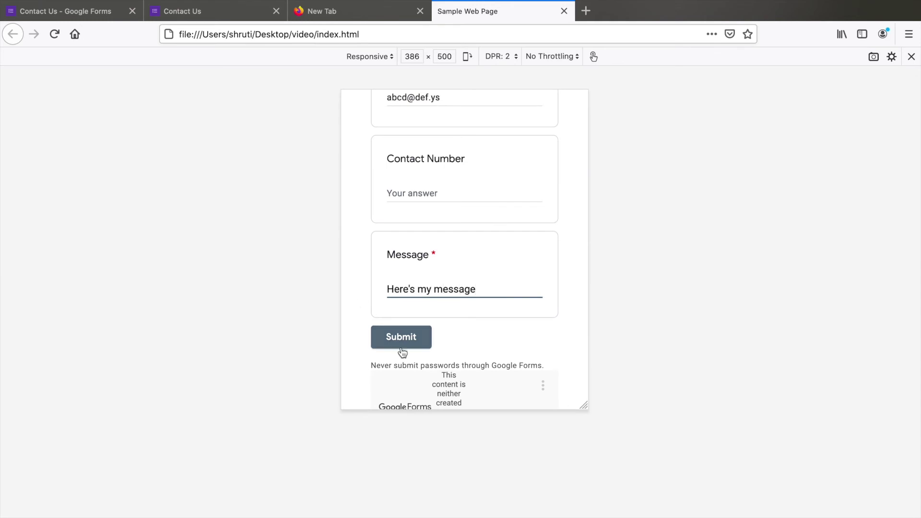
left_click(402, 338)
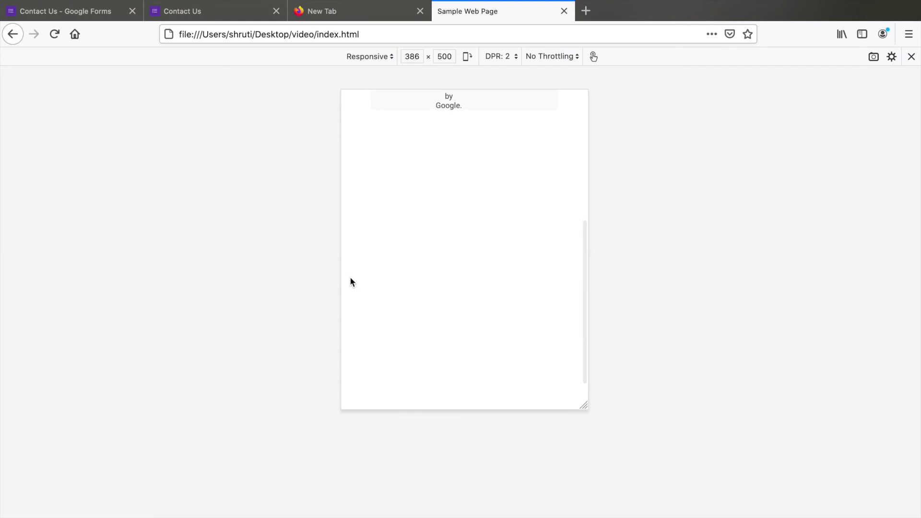
scroll(351, 283, "up", 2)
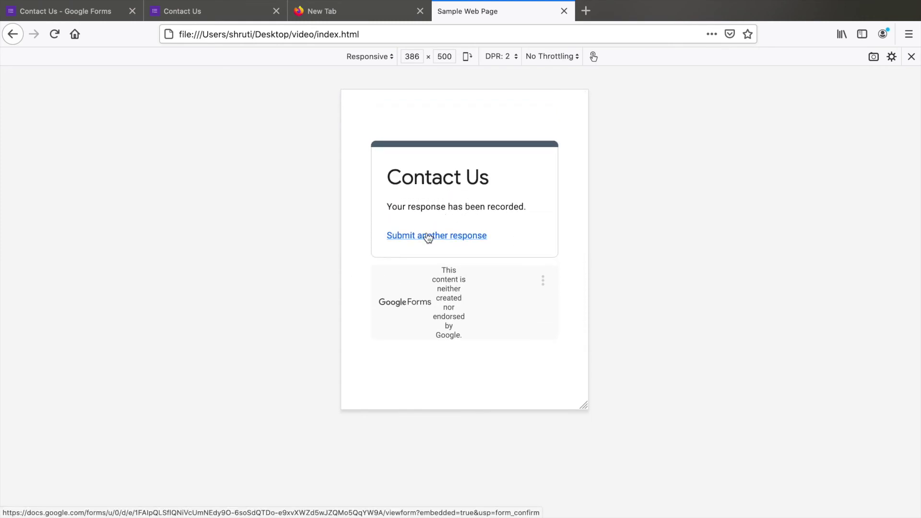
Step: In the form editor, close the sharing dialog and view the Responses summary
mouse_move(317, 7)
left_click(72, 10)
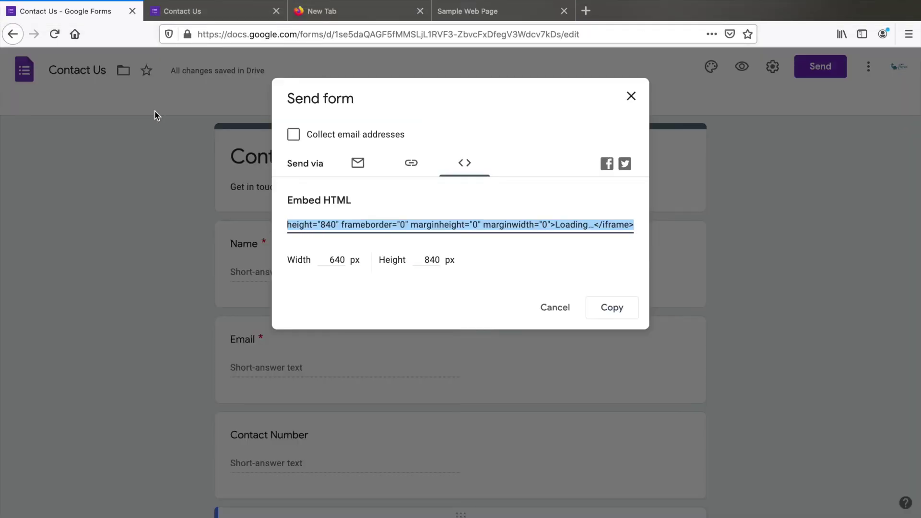
left_click(631, 96)
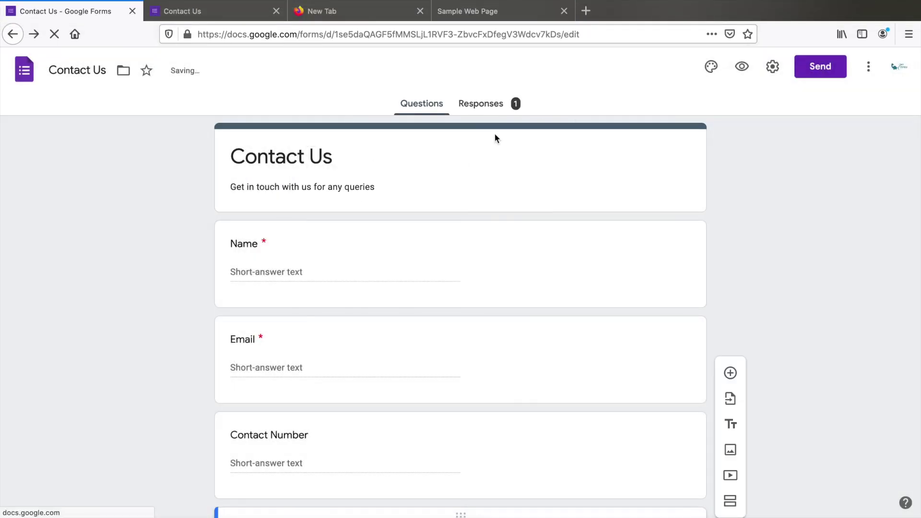
left_click(493, 107)
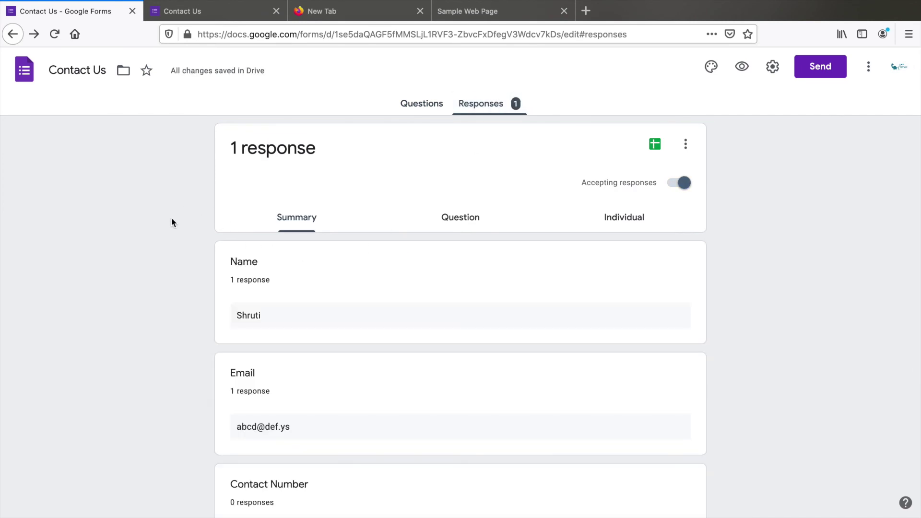
scroll(172, 227, "down", 4)
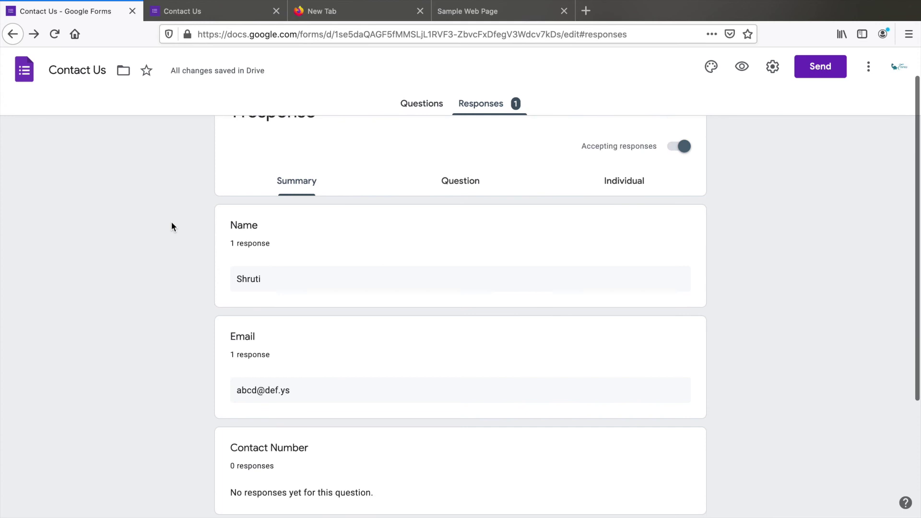
scroll(171, 227, "up", 4)
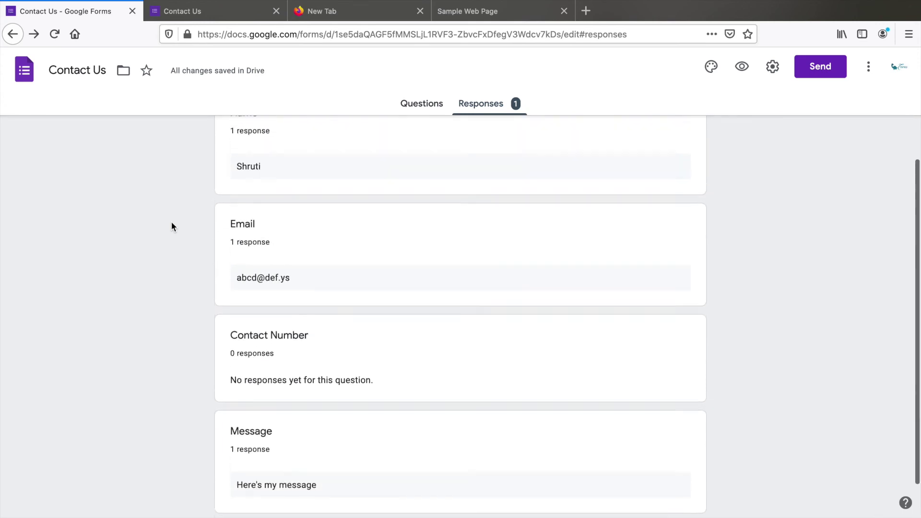
key("super+r")
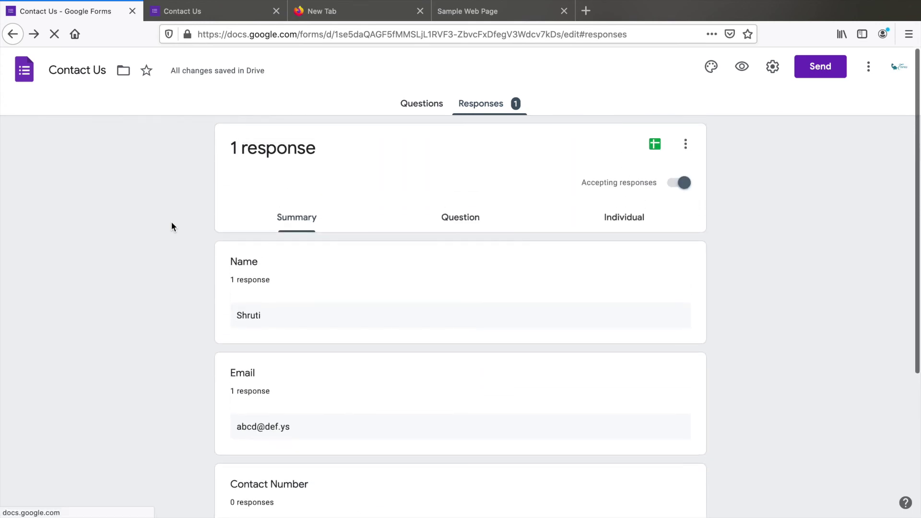
Step: Check the individual response, then link responses to a new 'Contact Us (Responses)' spreadsheet
left_click(634, 220)
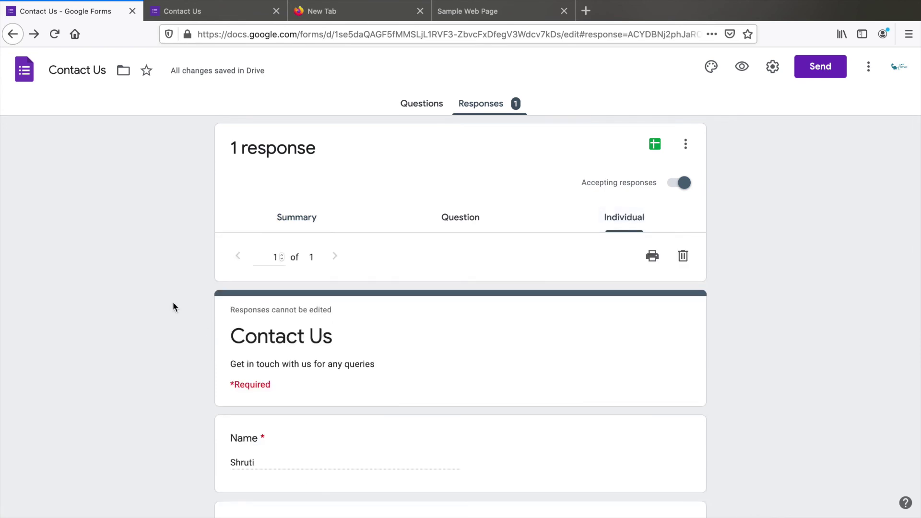
scroll(172, 303, "down", 2)
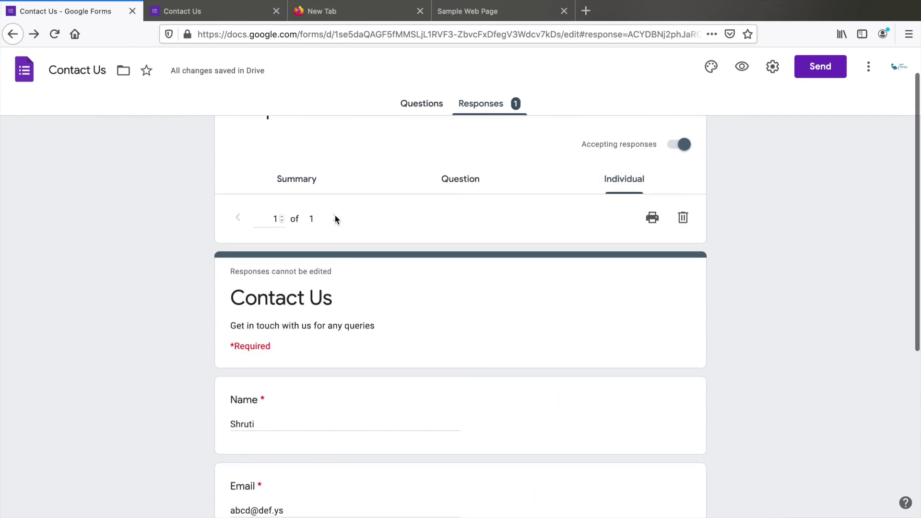
scroll(179, 248, "up", 2)
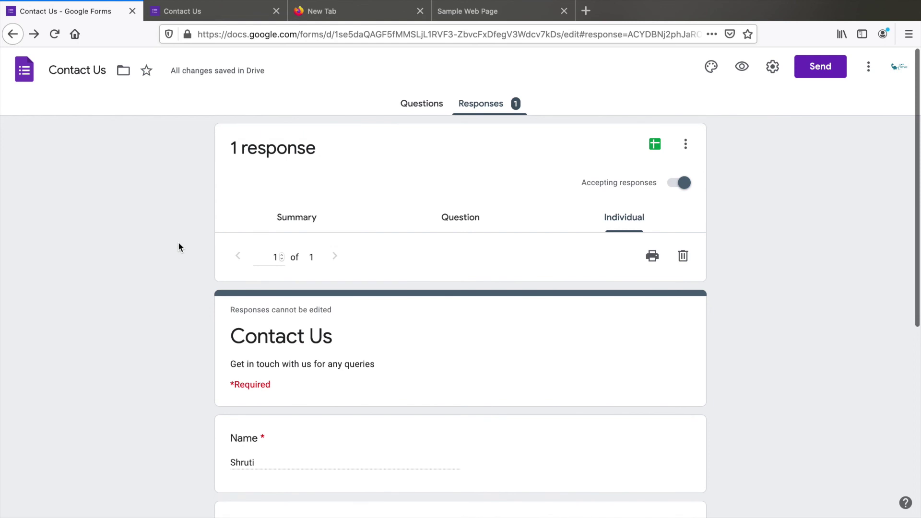
left_click(656, 145)
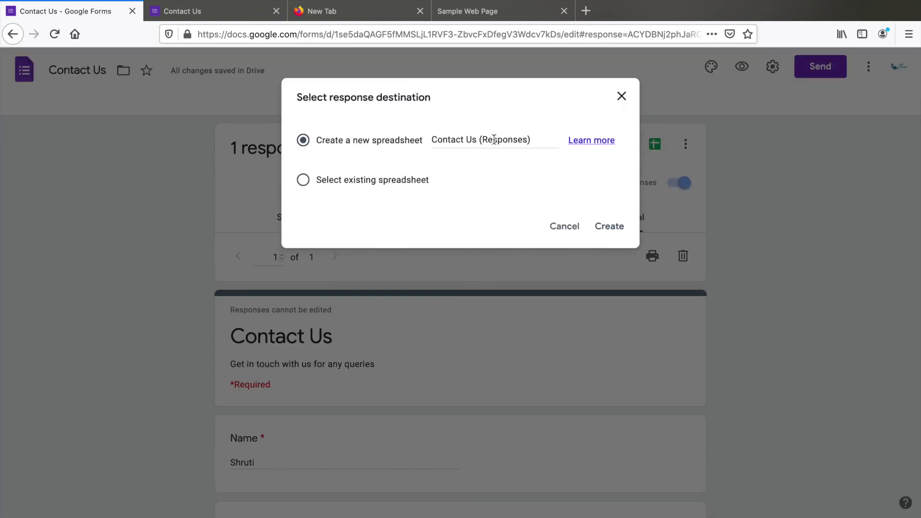
left_click(610, 228)
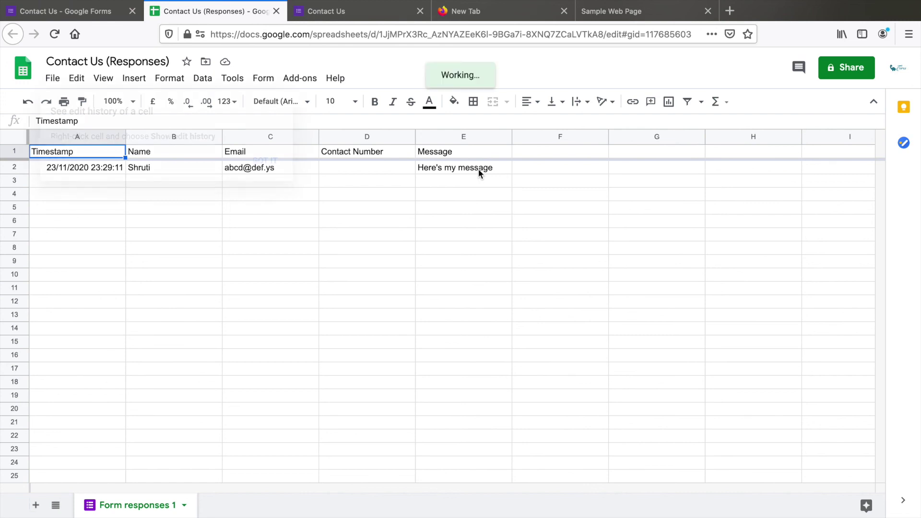
Step: Return to the Sample Web Page tab in Firefox
left_click(655, 12)
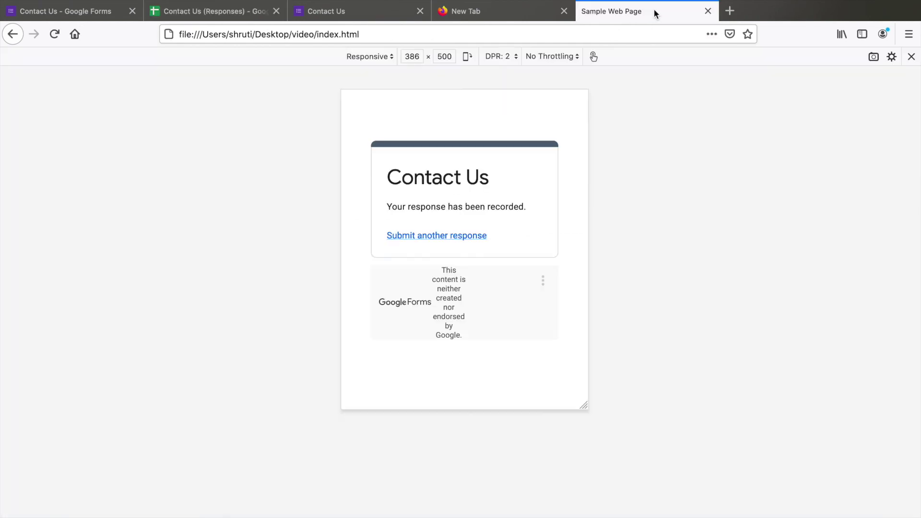
Step: Choose 'Submit another response' in the embedded form's confirmation message
left_click(437, 235)
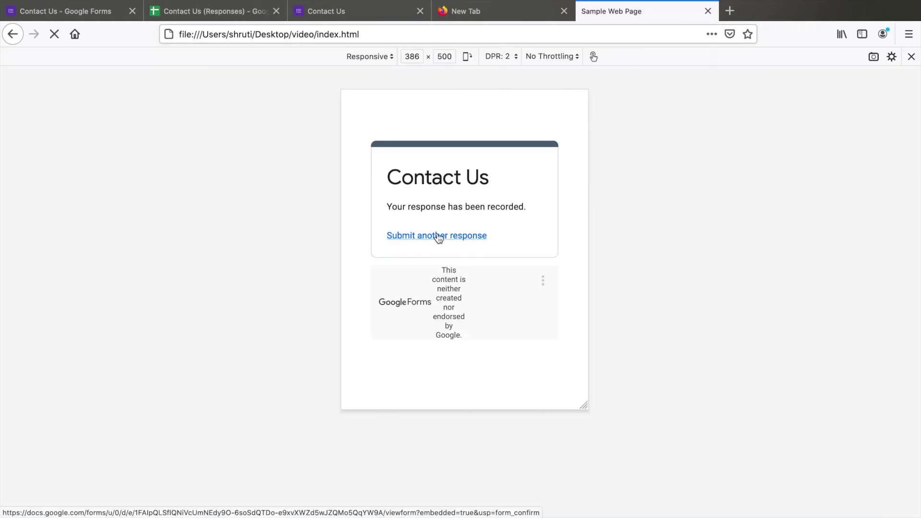